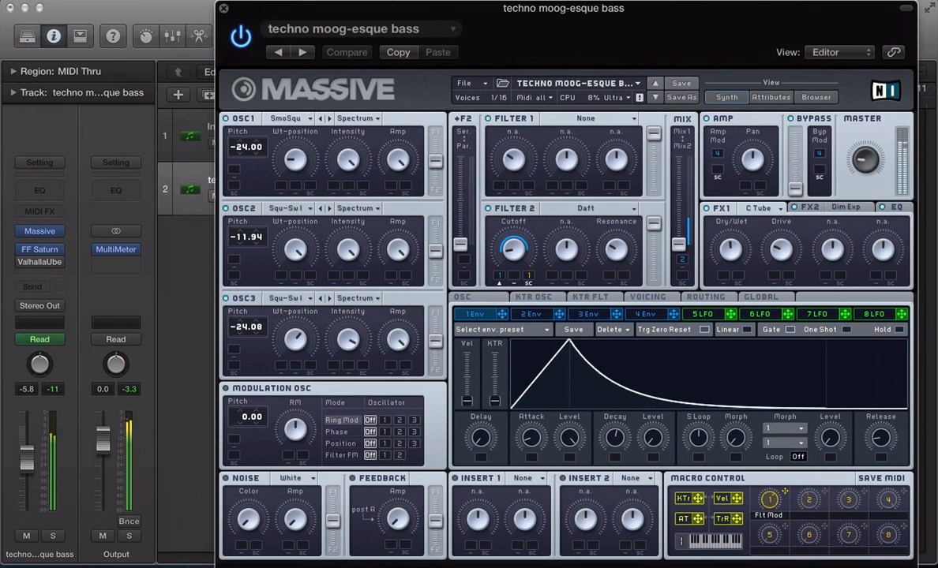
Create a new blank sound in the synth in place of the techno moog-esque bass preset
click(769, 499)
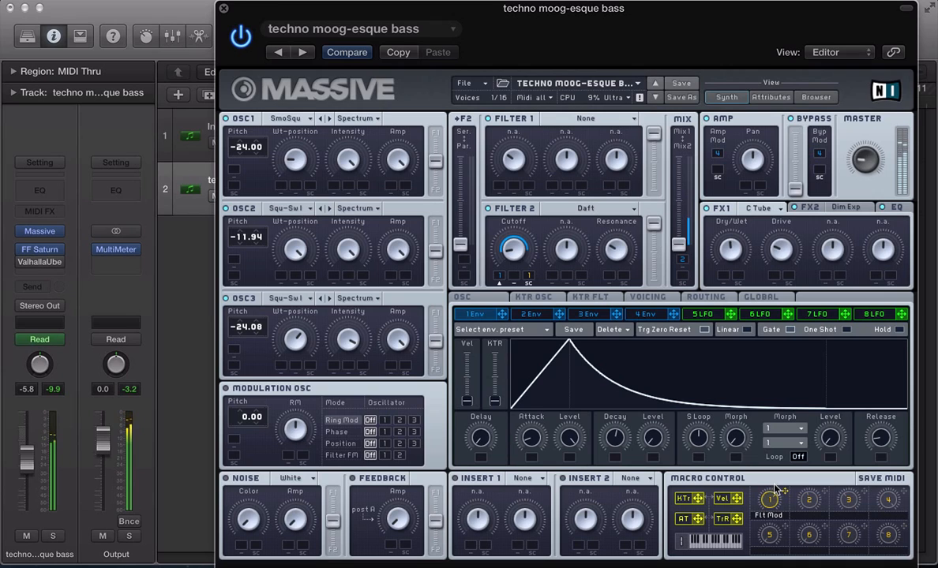
drag(497, 9, 404, 9)
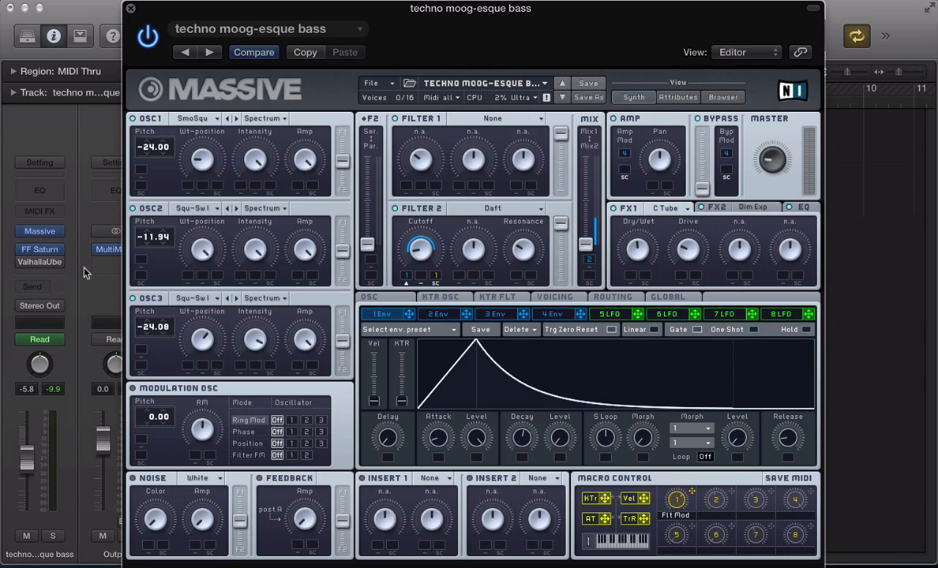
mouse_move(58, 254)
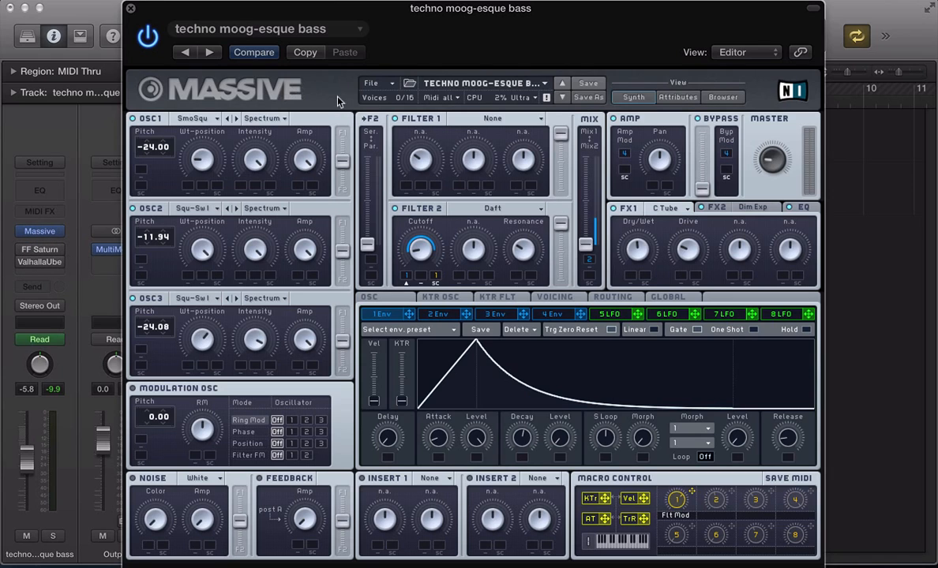
click(371, 83)
click(376, 87)
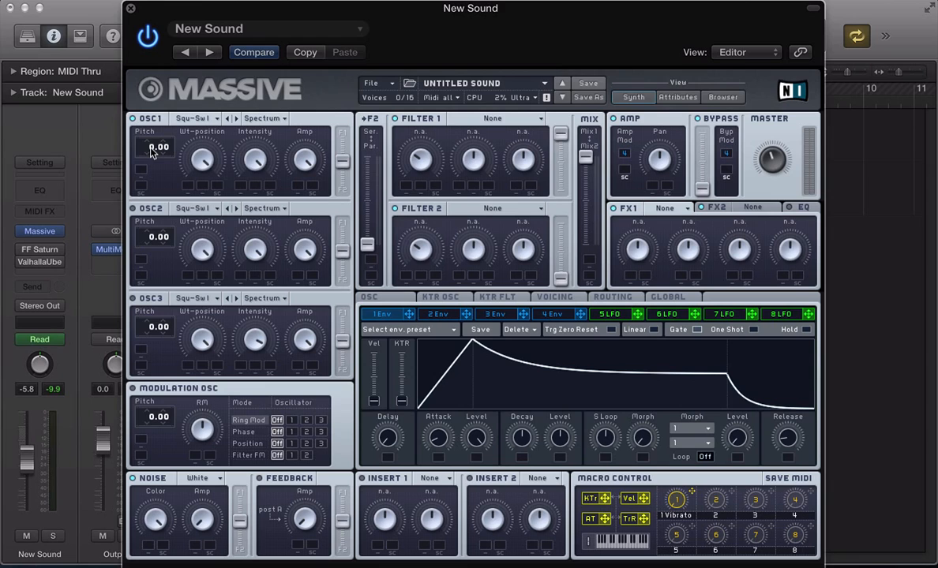
Set OSC1's pitch to -24.00, choose the Smooth Square wavetable and lower its Wt-position
click(190, 118)
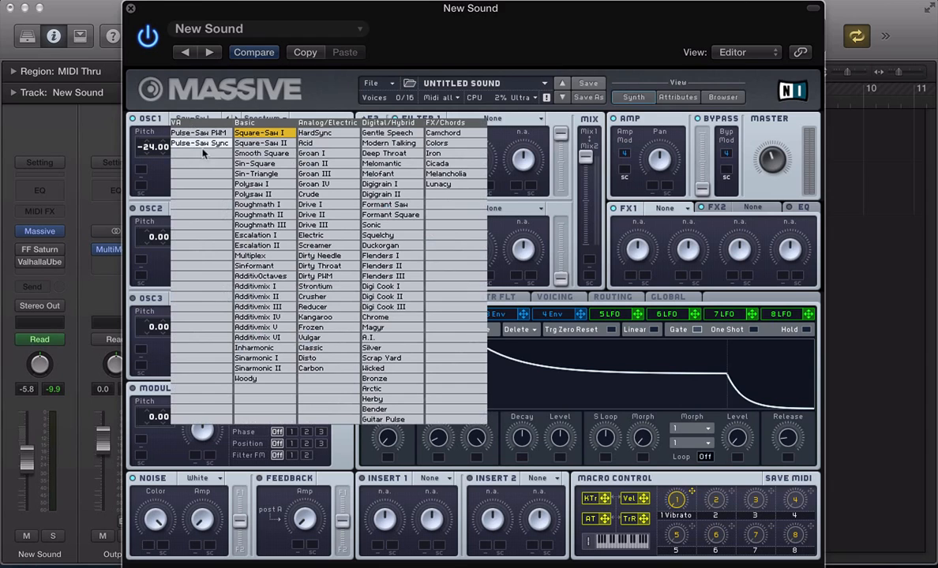
click(248, 157)
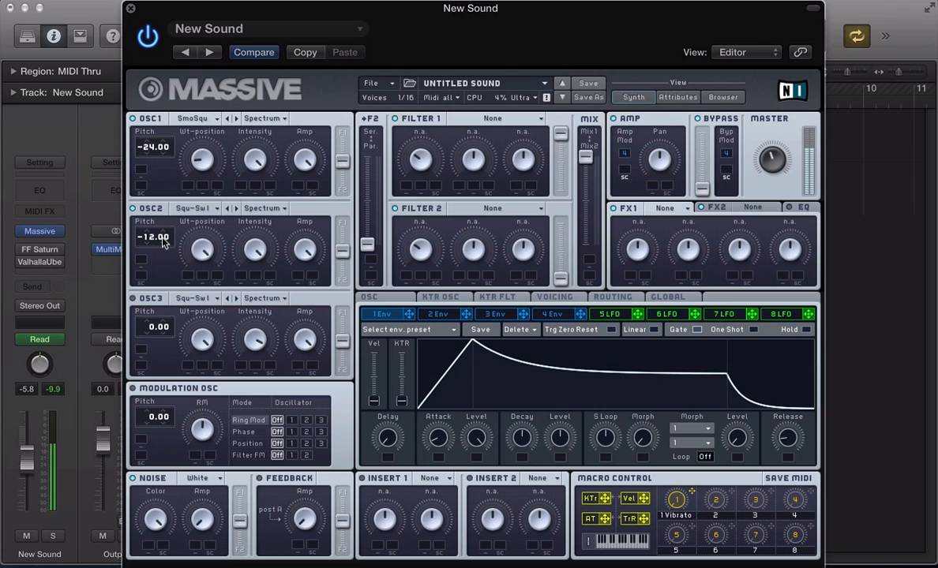
Detune OSC2 to a pitch of -11.94 and tune the enabled OSC3 to -24.08
drag(163, 237, 174, 232)
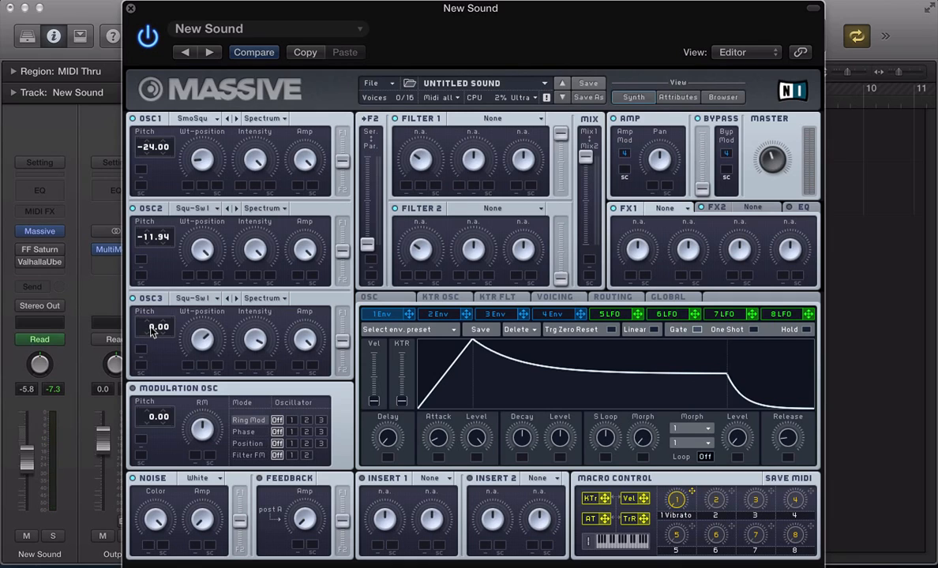
drag(153, 332, 151, 339)
drag(165, 326, 170, 338)
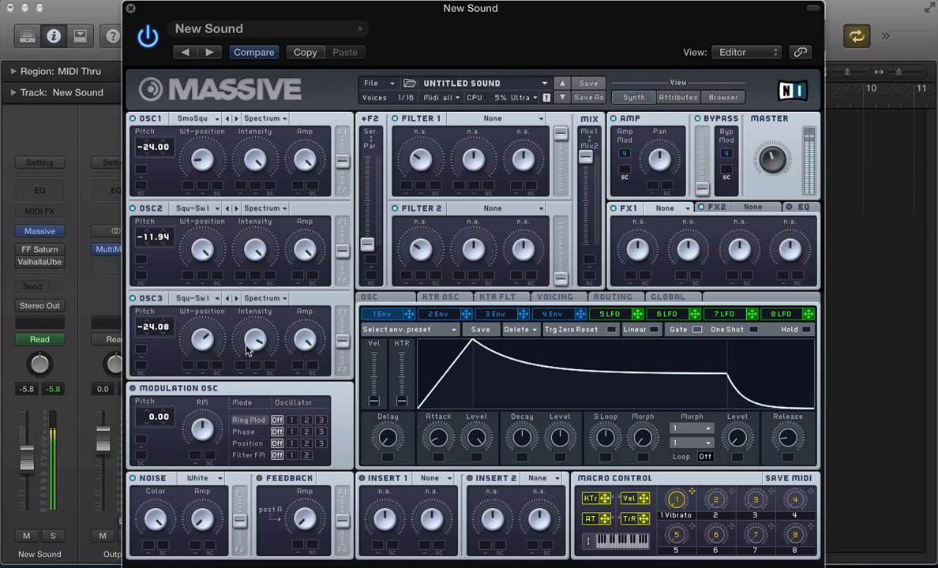
Enable Restart via Gate for the oscillator phases and set the voicing to Monophon
click(369, 298)
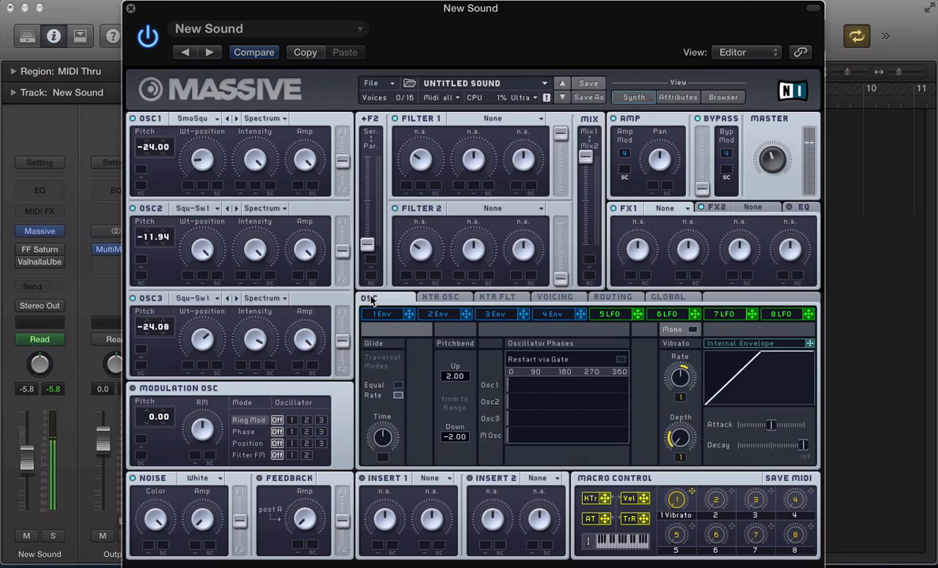
click(622, 366)
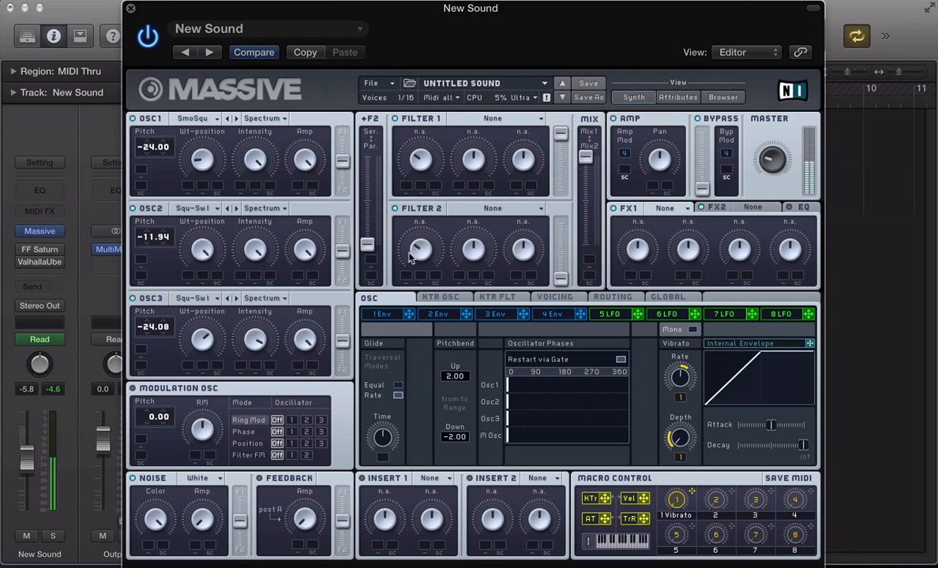
click(553, 297)
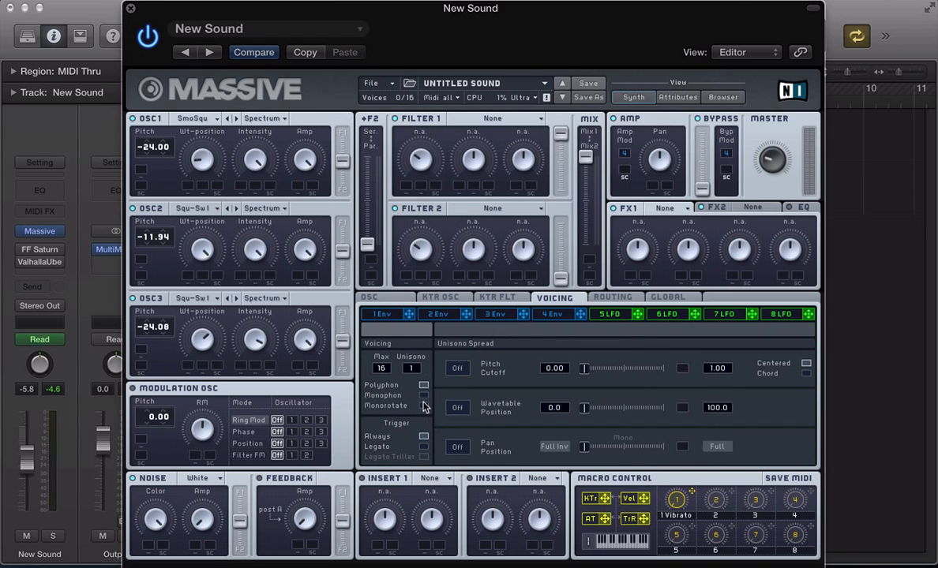
click(424, 395)
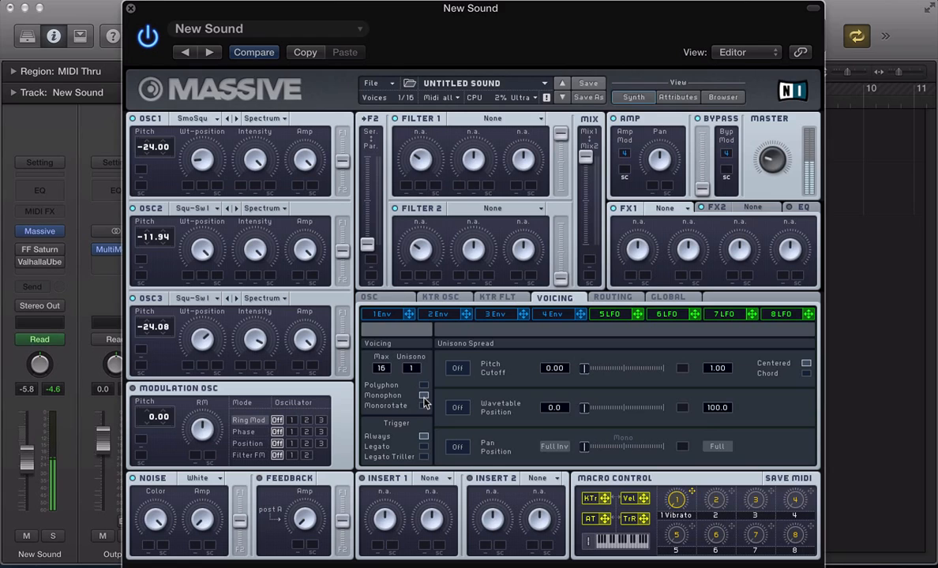
click(374, 297)
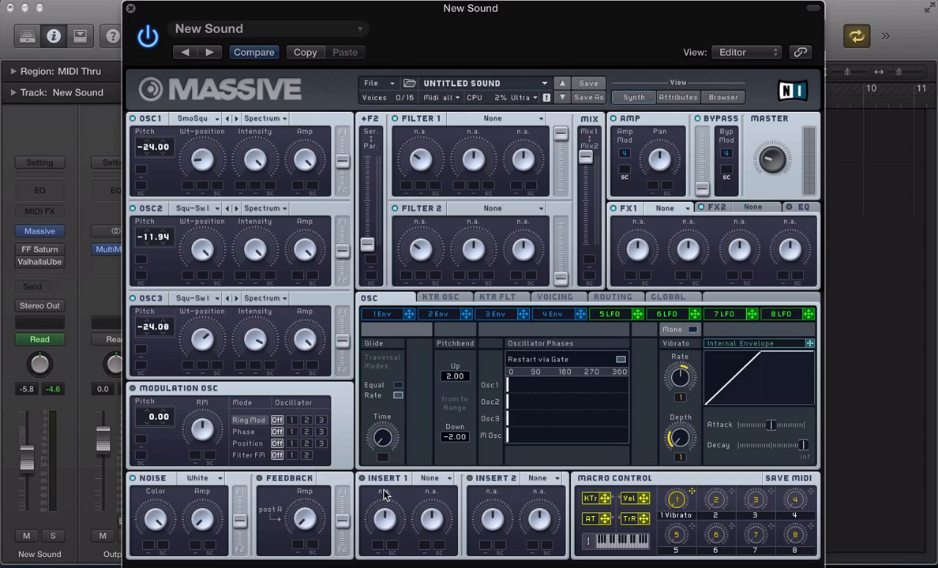
Set Filter 2 to the Daft type with full output level and shift the filter mix fully to Mix2
click(470, 208)
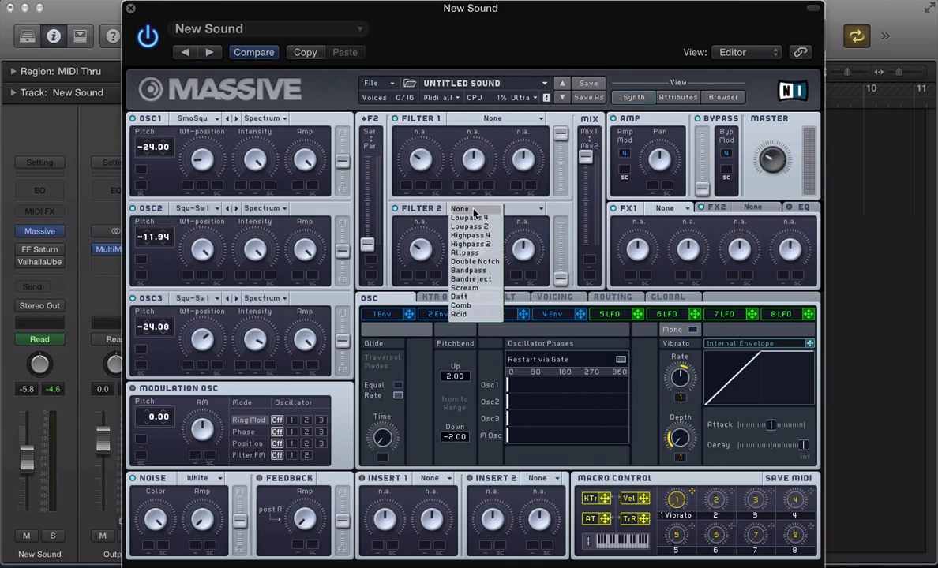
click(468, 298)
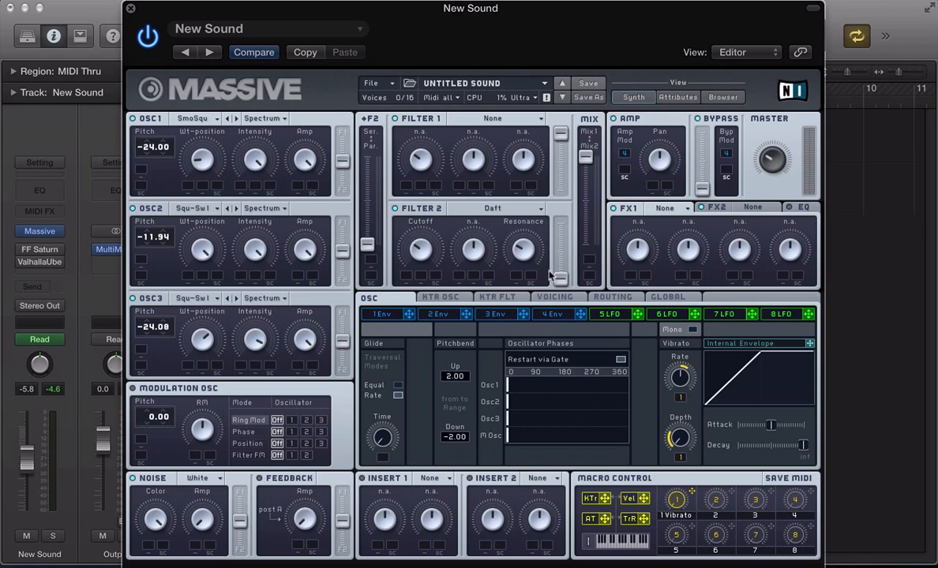
drag(572, 283, 505, 225)
drag(583, 153, 598, 378)
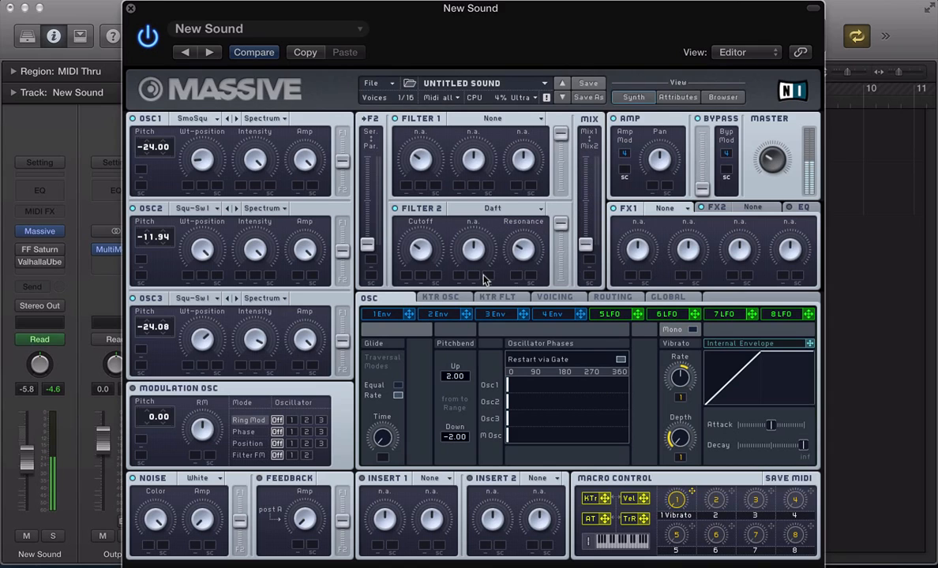
Lower Filter 2's Cutoff and assign envelope 1 to modulate it upward over a wide range
drag(431, 248, 423, 268)
click(383, 313)
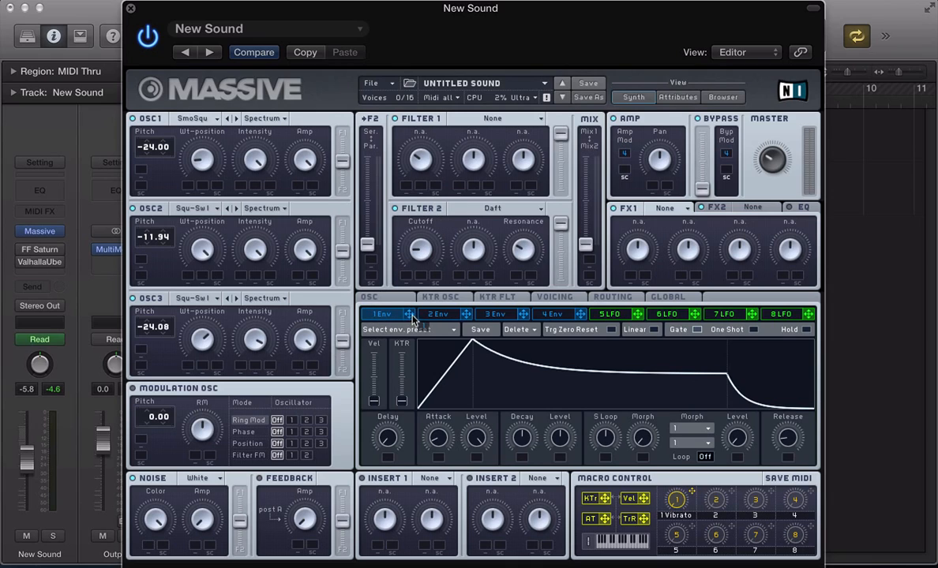
drag(410, 316, 406, 276)
drag(405, 278, 395, 224)
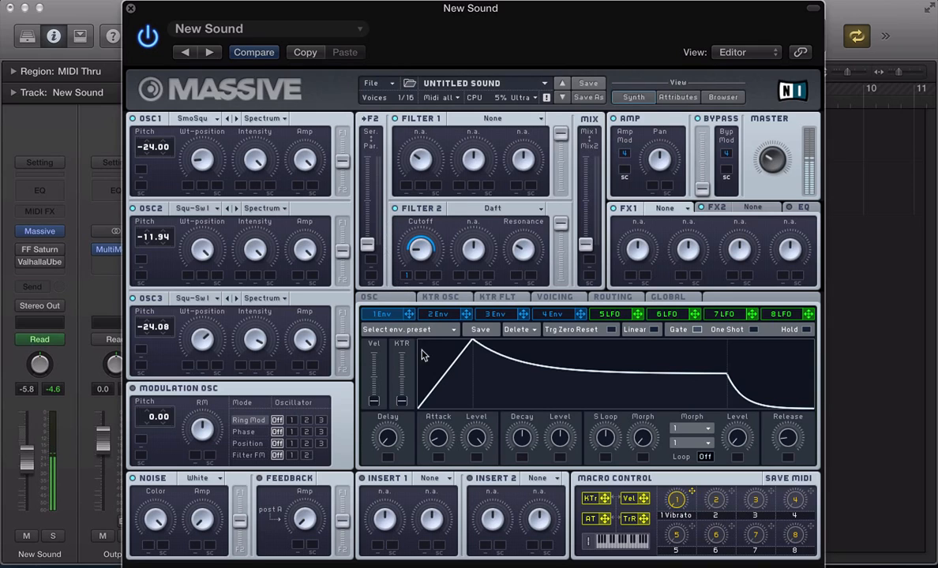
Shape envelope 1 with a slightly shorter attack, a slightly longer decay and a decay level of zero
drag(436, 433, 437, 443)
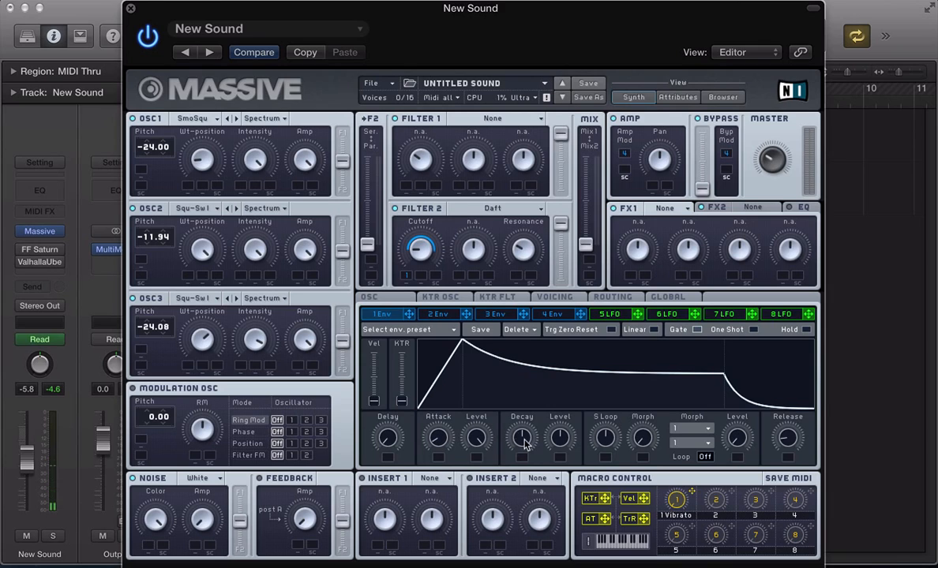
drag(523, 439, 524, 434)
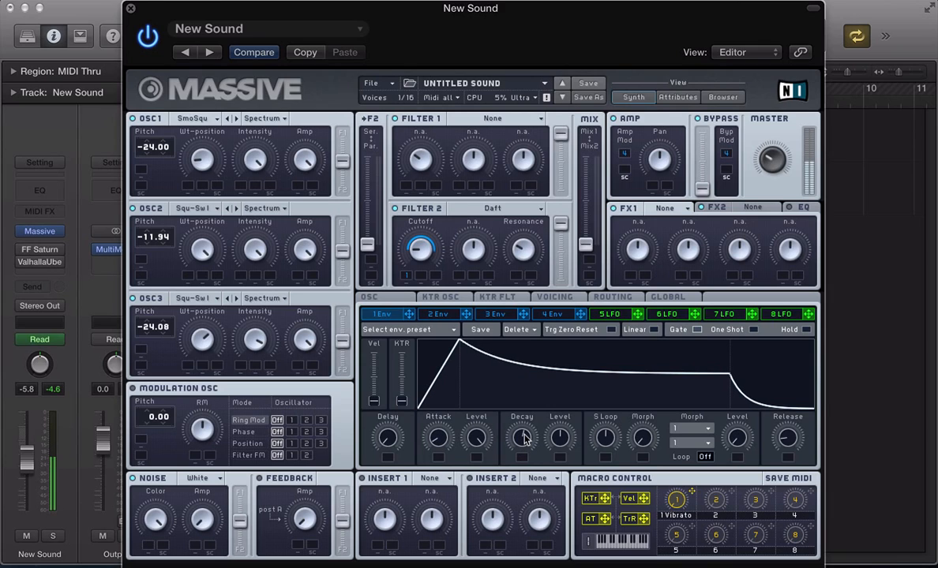
drag(524, 439, 524, 426)
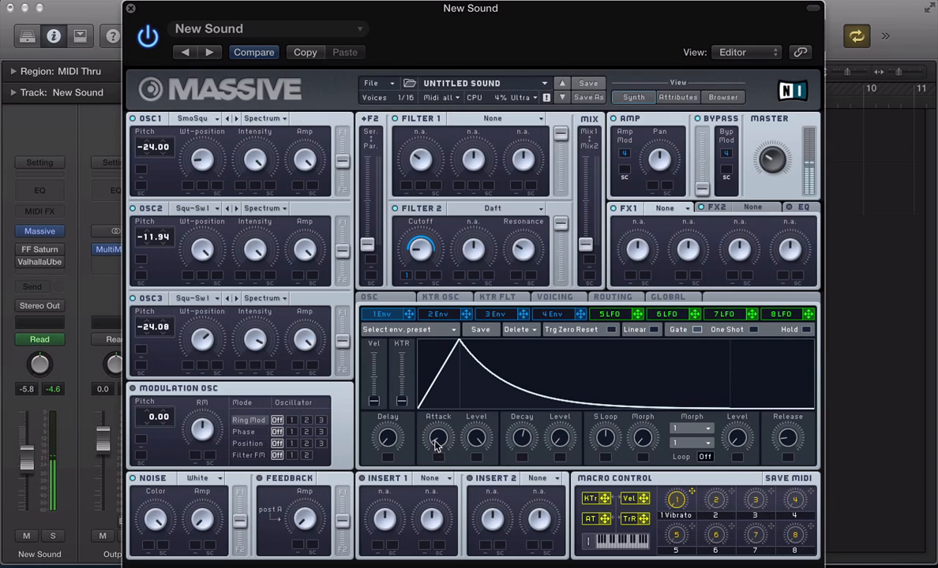
drag(437, 452, 434, 442)
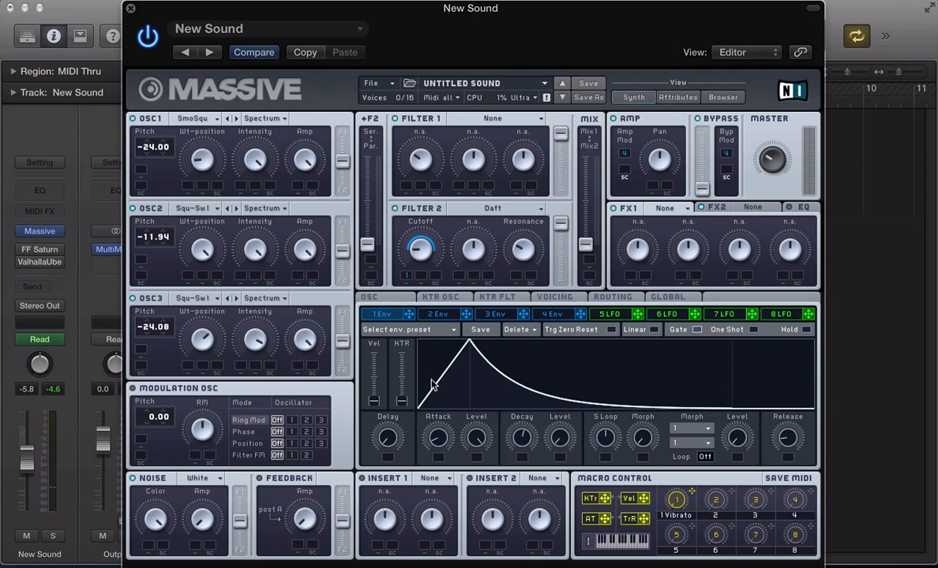
Assign envelope 2 to the filter Mix fader with a partial modulation range toward Mix1
click(426, 317)
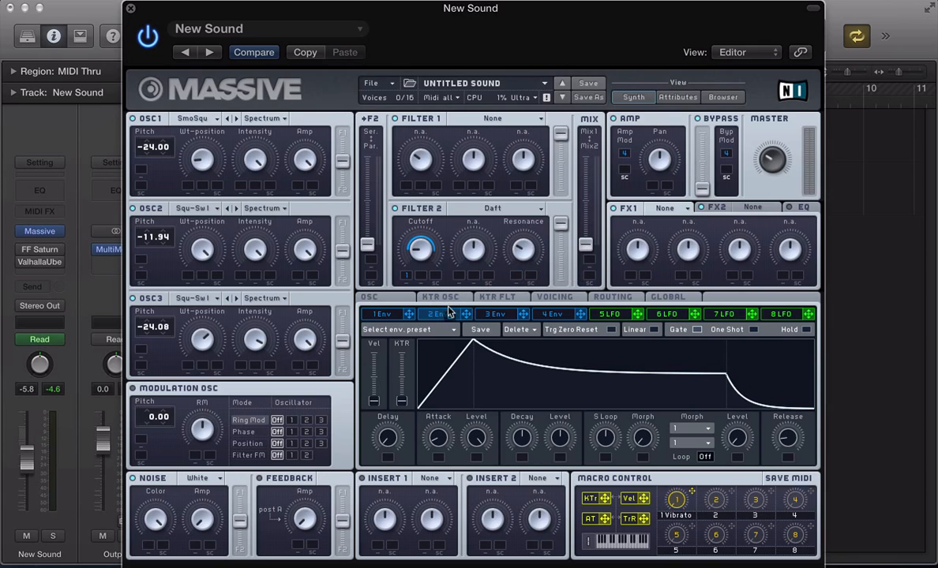
drag(544, 281, 590, 260)
drag(587, 262, 588, 174)
drag(588, 247, 581, 302)
click(587, 258)
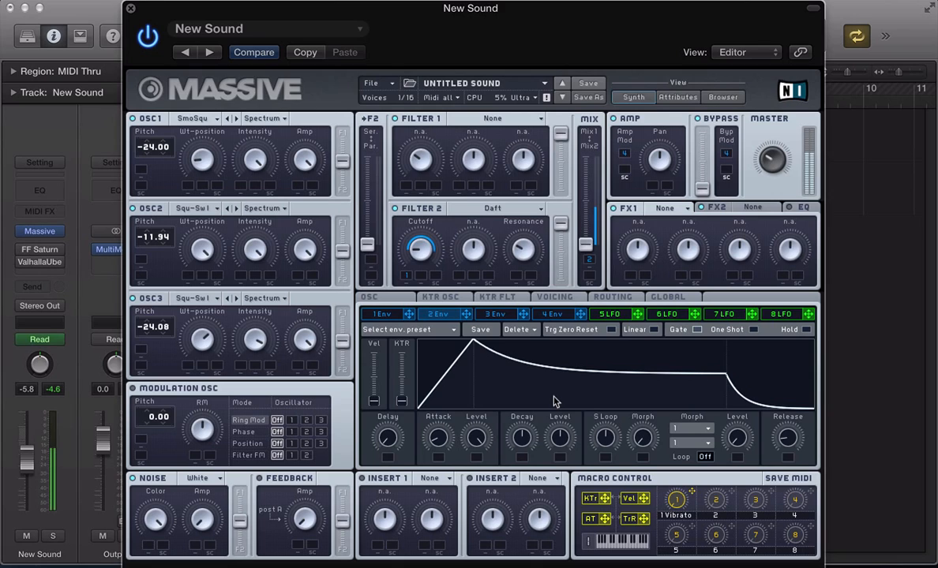
Shape envelope 2 with a very short attack, a shorter decay and zero decay level, and reset its modulation amount on the Mix fader
drag(563, 435, 557, 510)
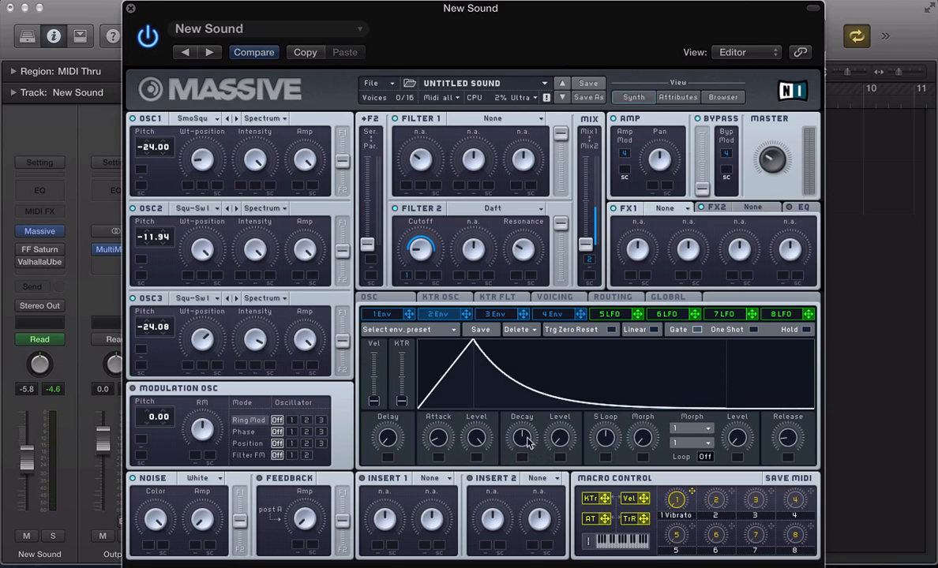
drag(523, 434, 519, 446)
drag(441, 444, 436, 465)
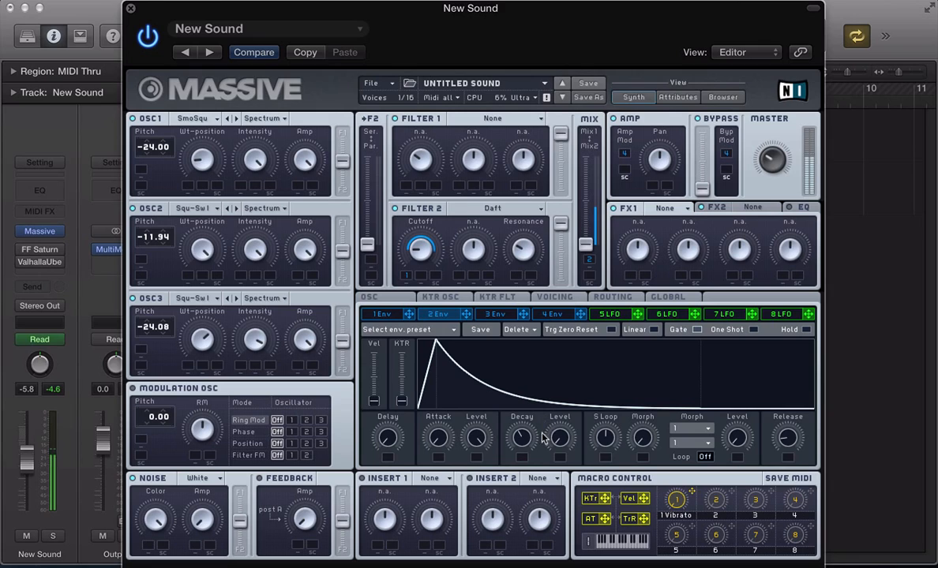
drag(512, 441, 509, 447)
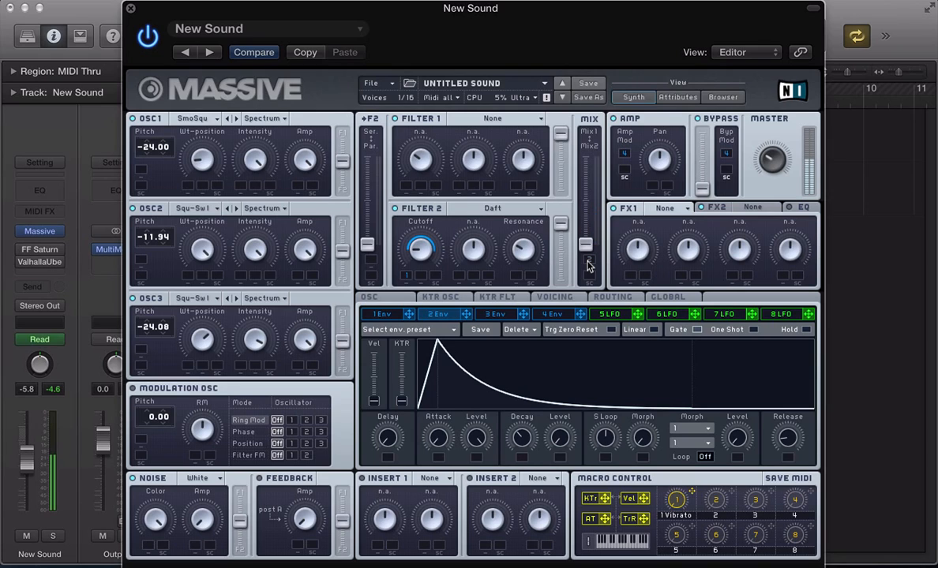
drag(587, 261, 587, 224)
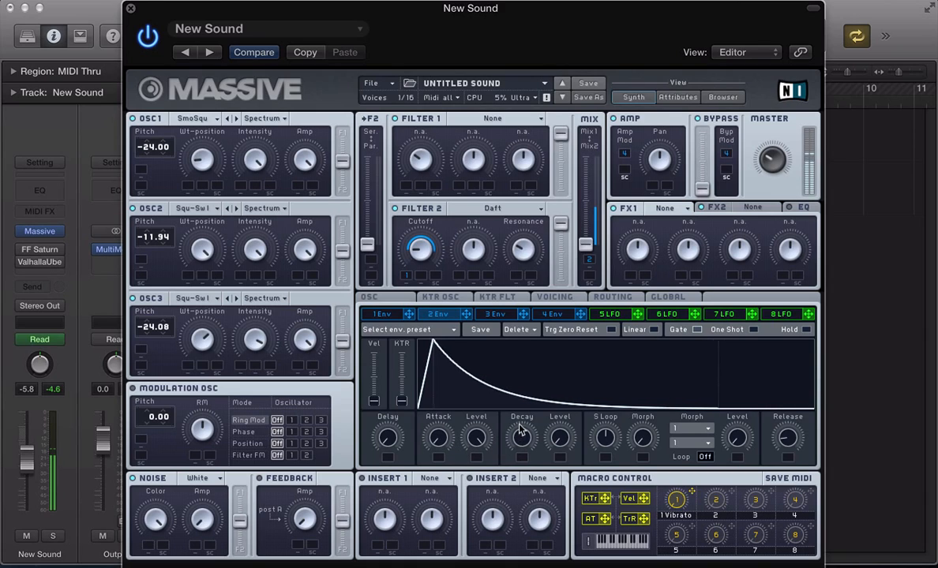
drag(519, 418, 517, 434)
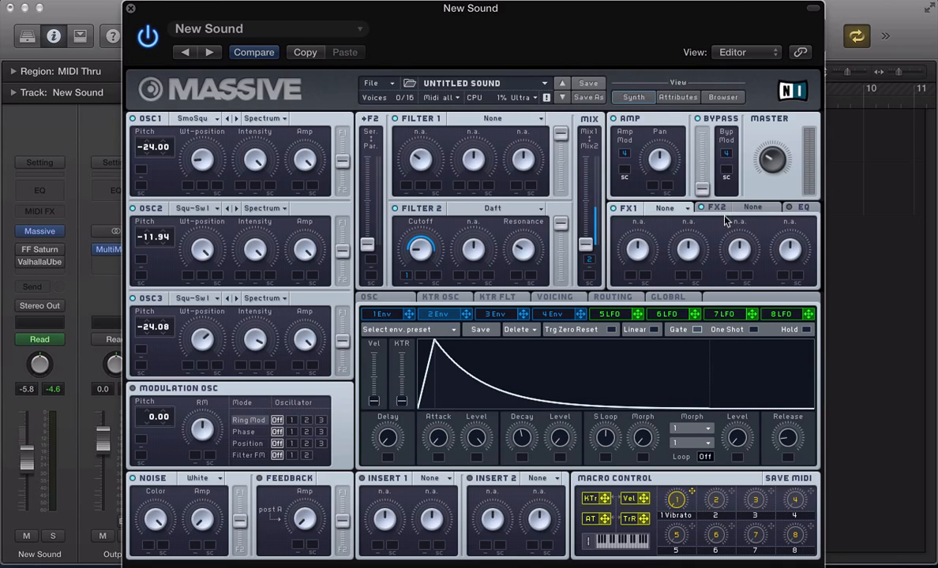
Load the Classic Tube effect in FX1 and the Dimension Expander in FX2
click(667, 207)
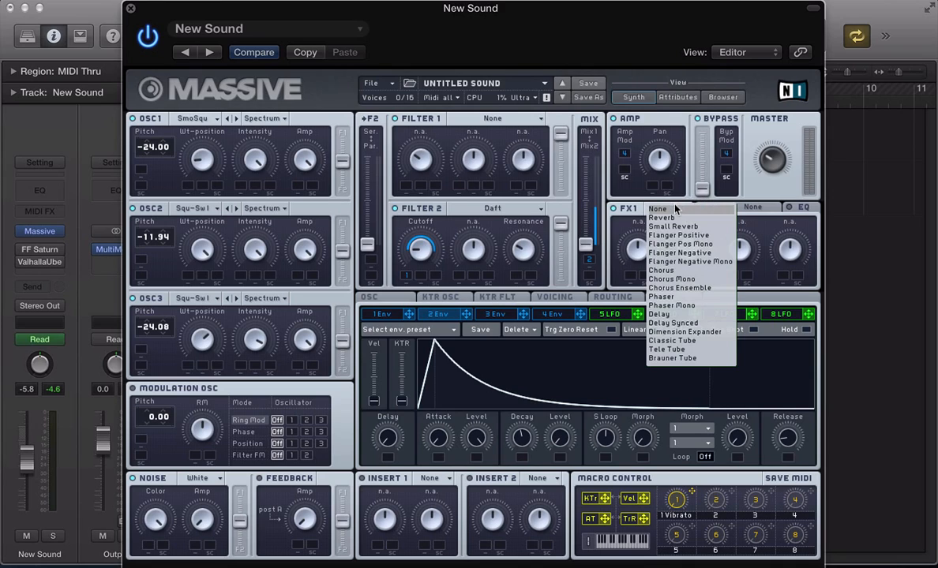
click(676, 343)
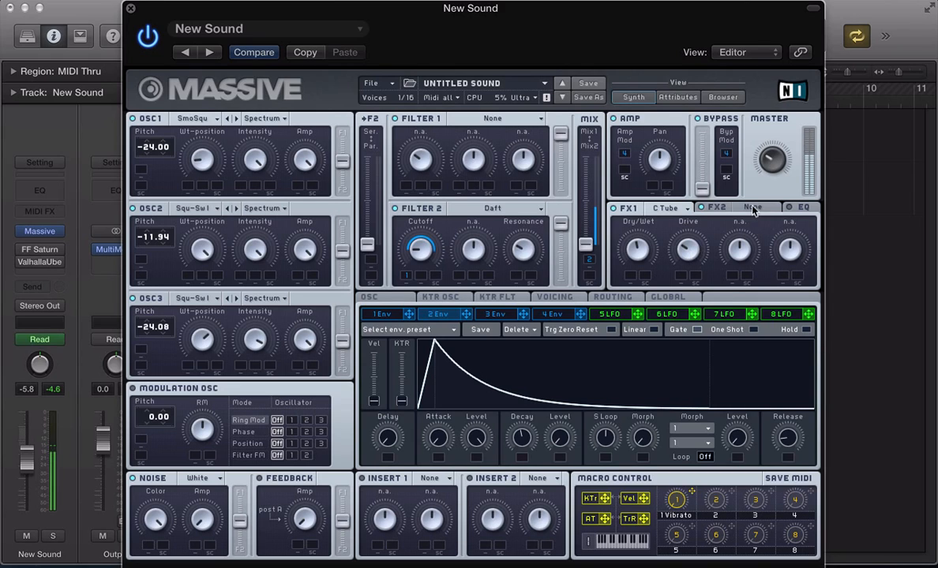
click(752, 209)
click(742, 333)
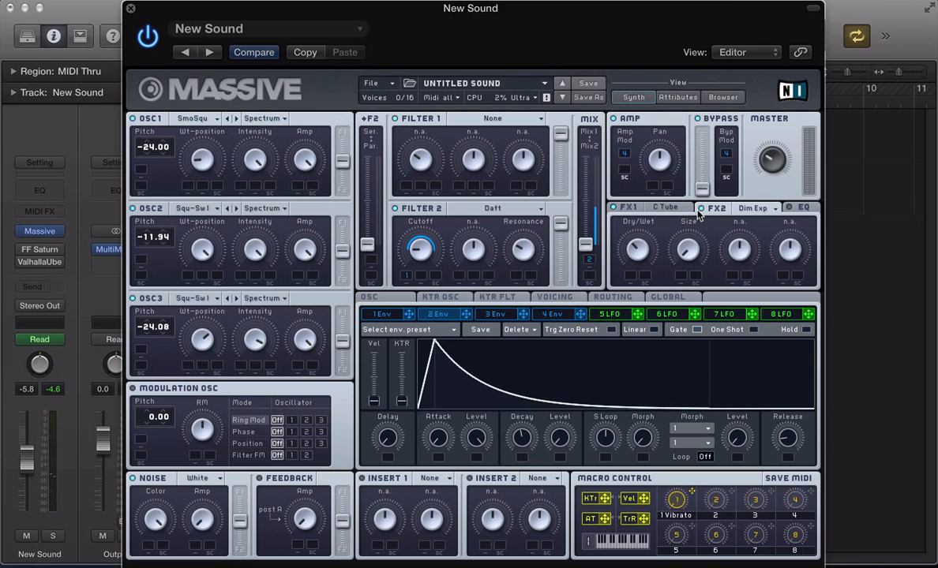
Enable the EQ with raised Low Shelf and Boost and a lower Frequency setting
click(797, 210)
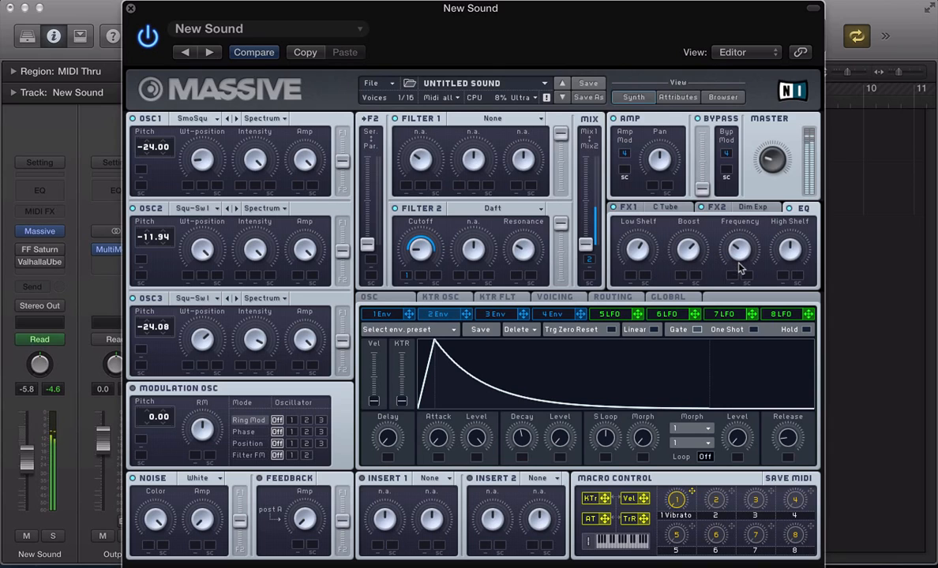
Clear the default vibrato assignment from macro control 1
right_click(678, 501)
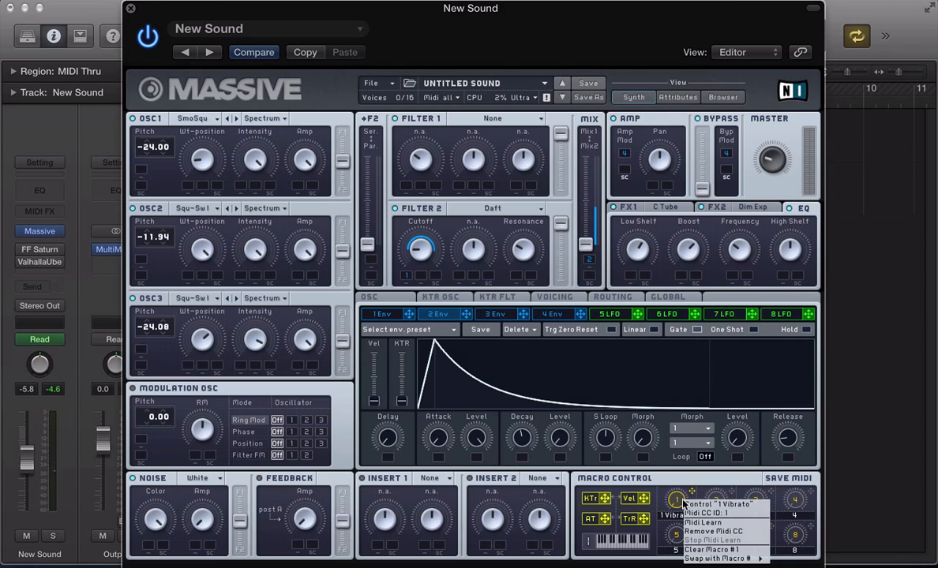
click(709, 551)
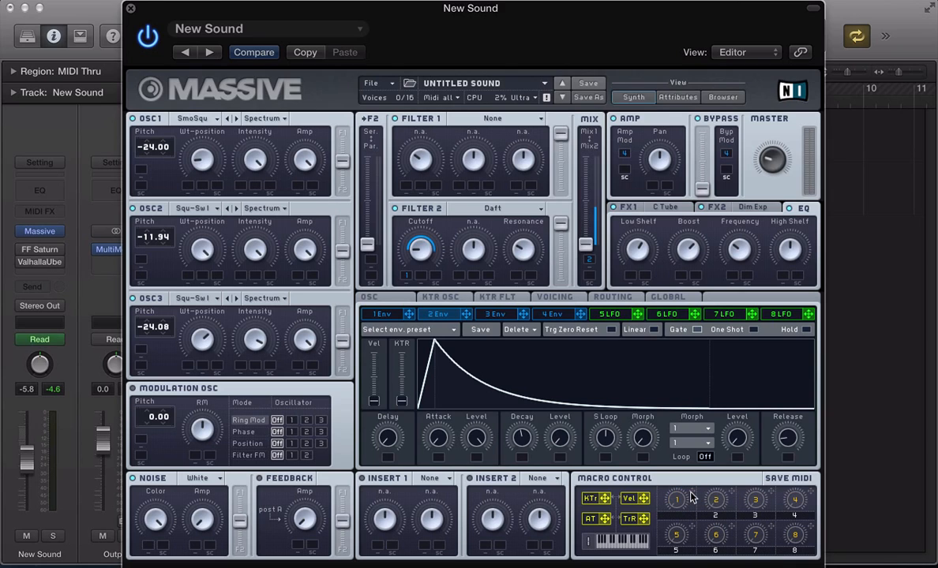
Assign macro control 1 to the sidechain slot of Filter 2's Cutoff and name it Flt Mod
mouse_move(691, 497)
mouse_down()
mouse_move(411, 317)
mouse_move(434, 276)
mouse_up()
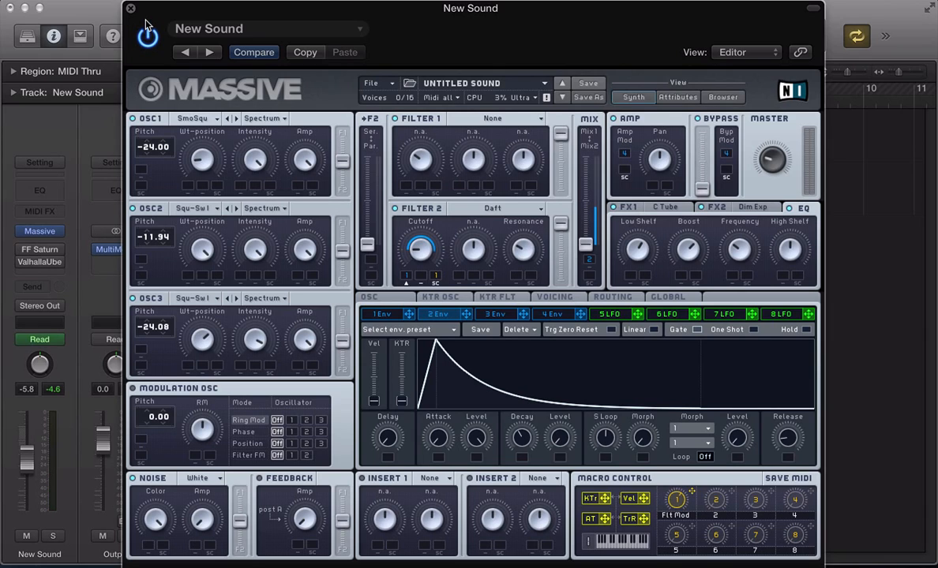
Open the FF Saturn insert on the New Sound channel, move its window aside and switch the effect on
mouse_move(41, 253)
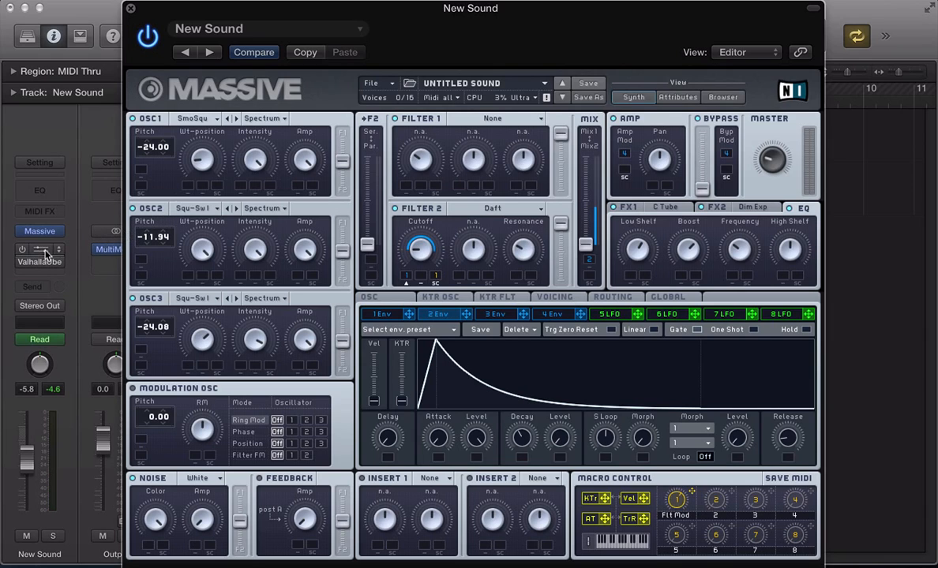
click(41, 251)
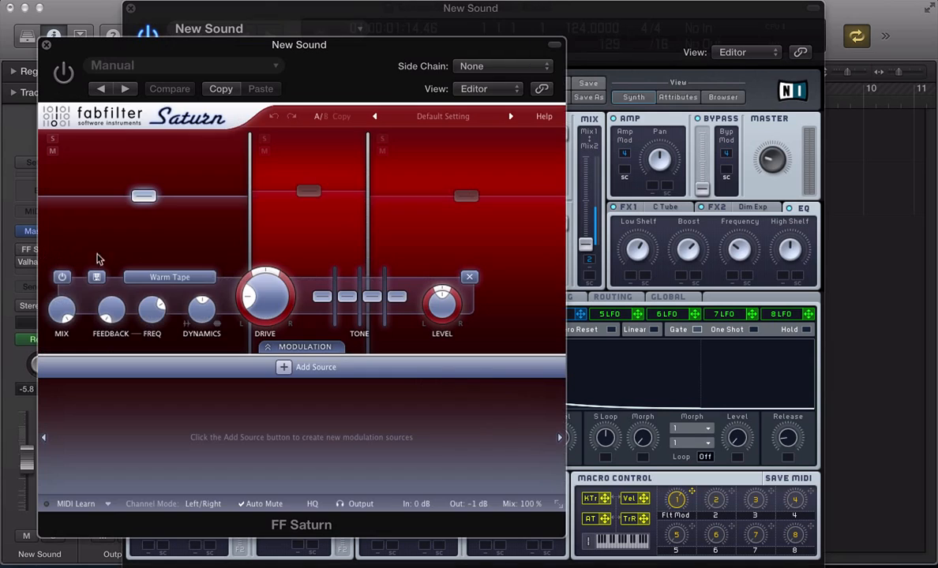
drag(198, 53, 405, 38)
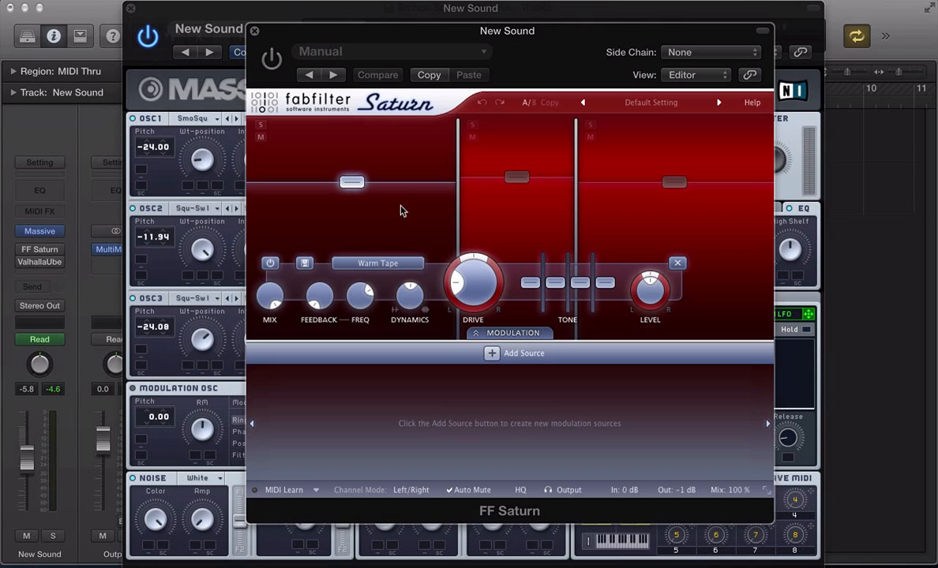
click(268, 66)
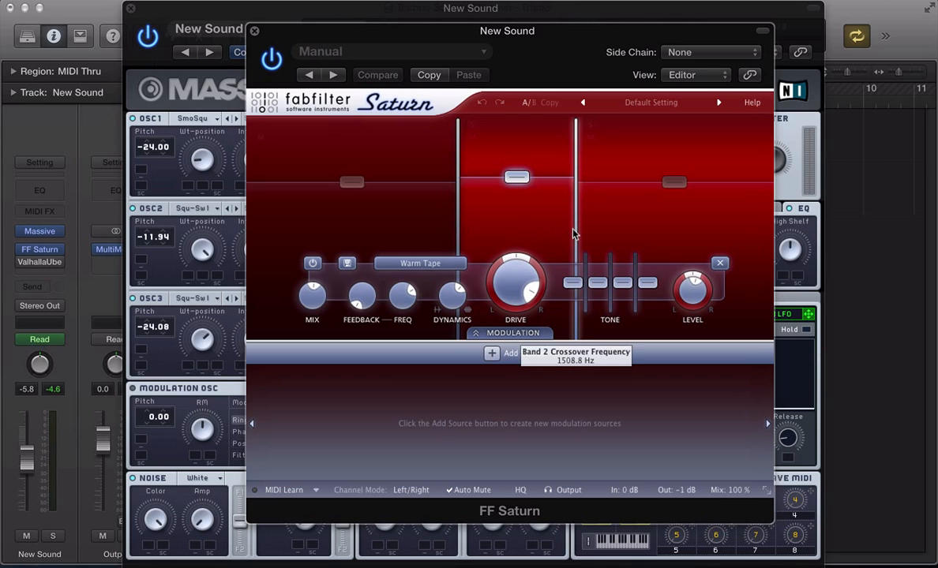
Examine Saturn's band crossovers and compare the bass with the effect bypassed and enabled during playback
mouse_move(574, 233)
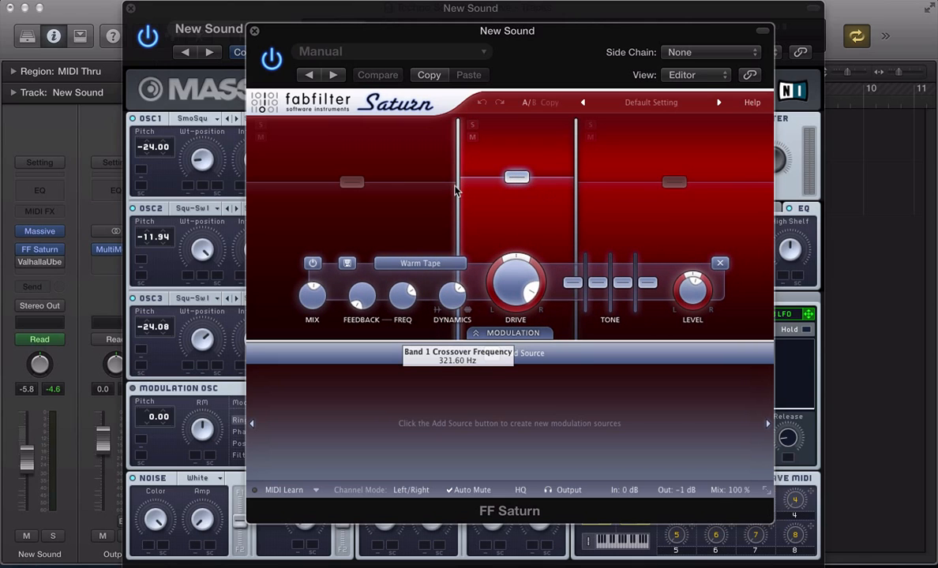
click(271, 59)
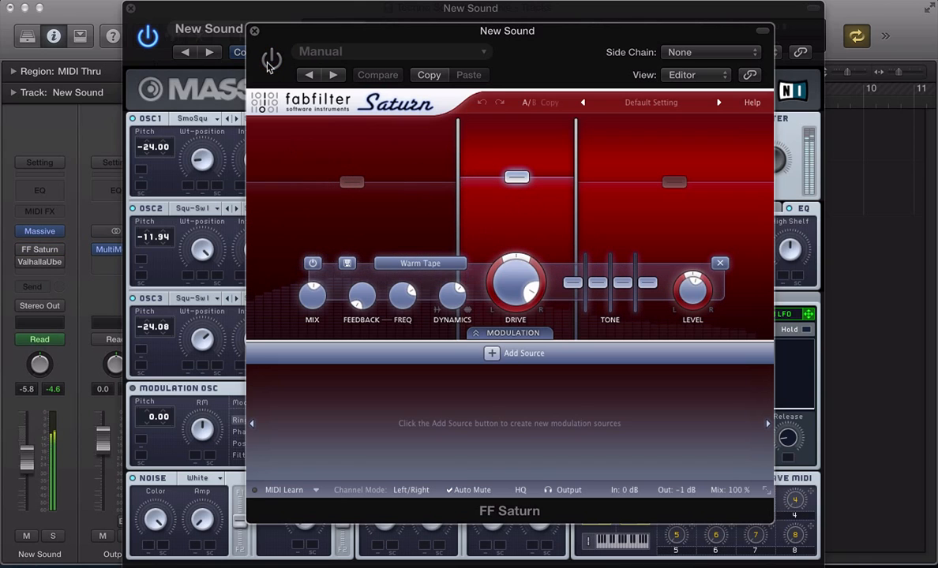
click(270, 61)
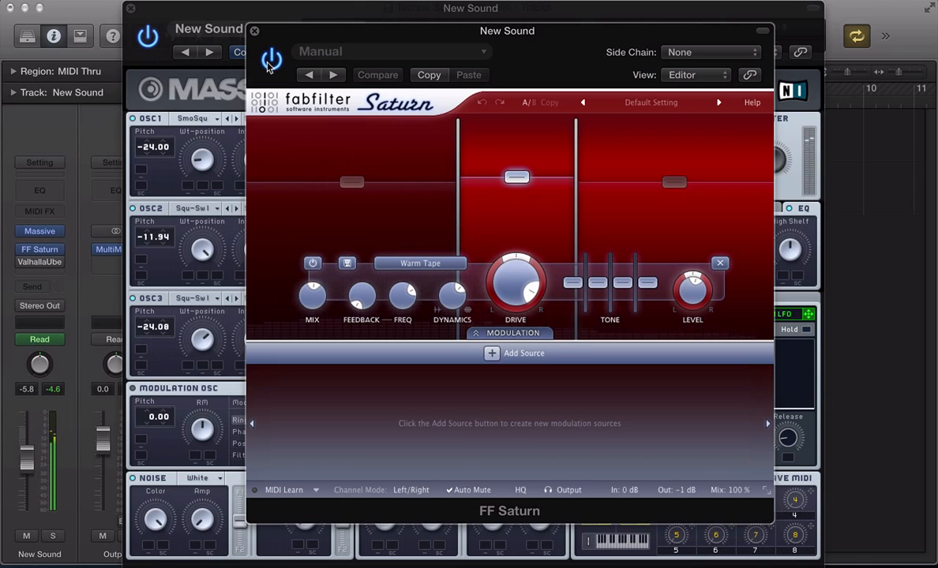
Select Saturn's lowest frequency band and toggle its Warm Tape saturation, leaving the band bypassed
click(410, 152)
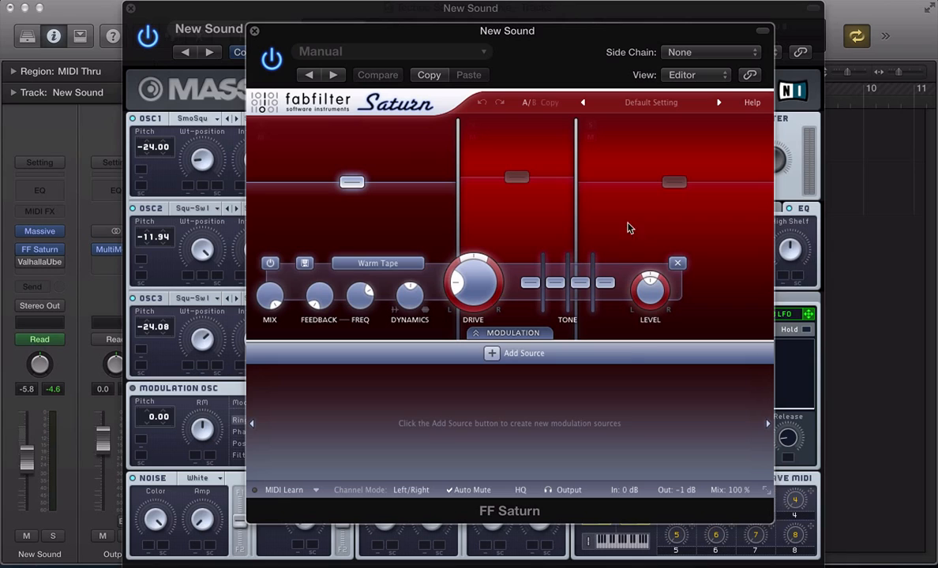
click(270, 264)
click(270, 263)
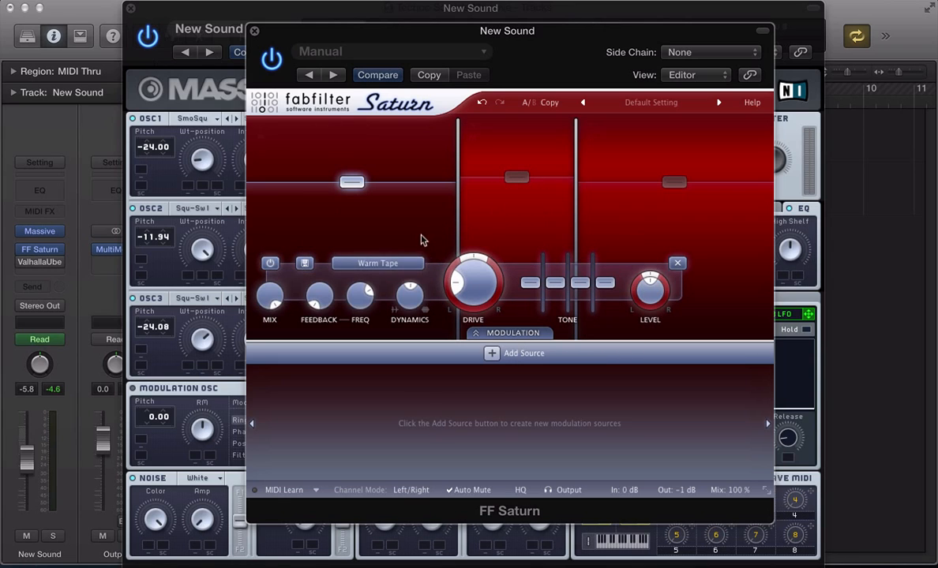
click(270, 264)
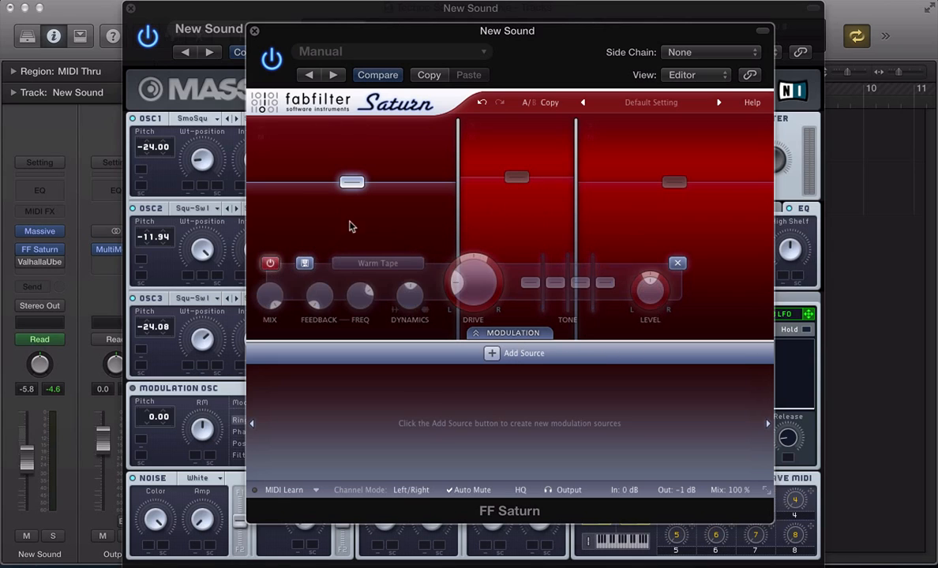
Inspect Saturn's middle and high bands and compare the playing bass with and without the whole effect
click(503, 209)
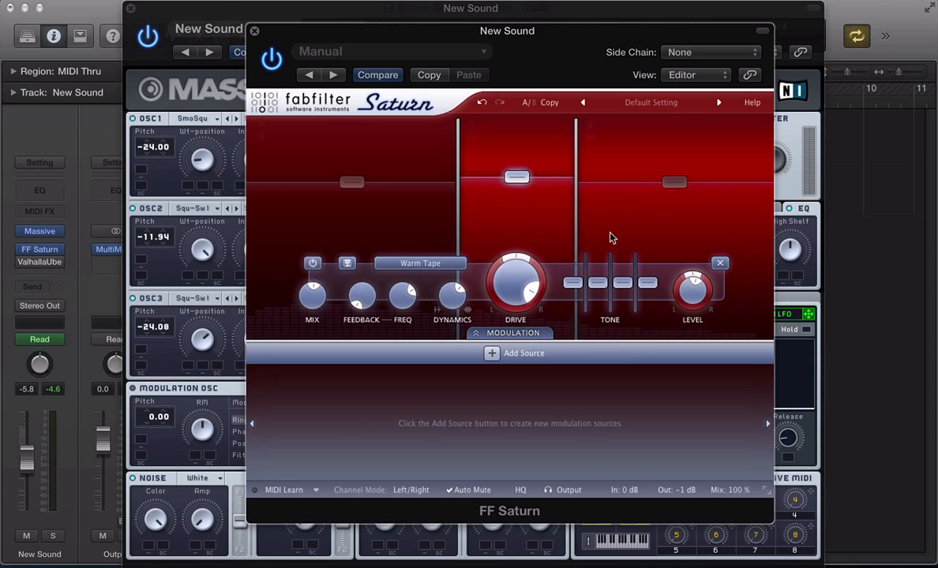
click(273, 61)
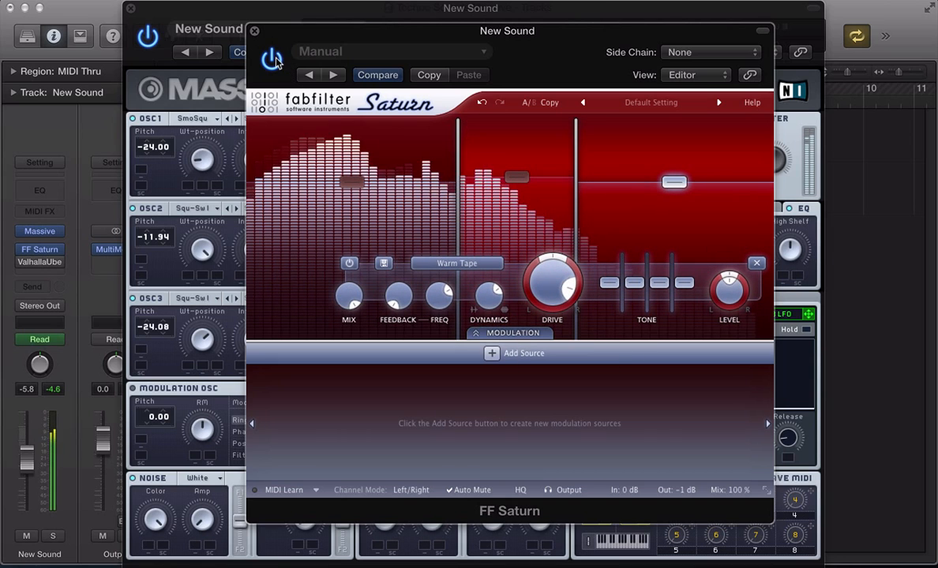
click(273, 62)
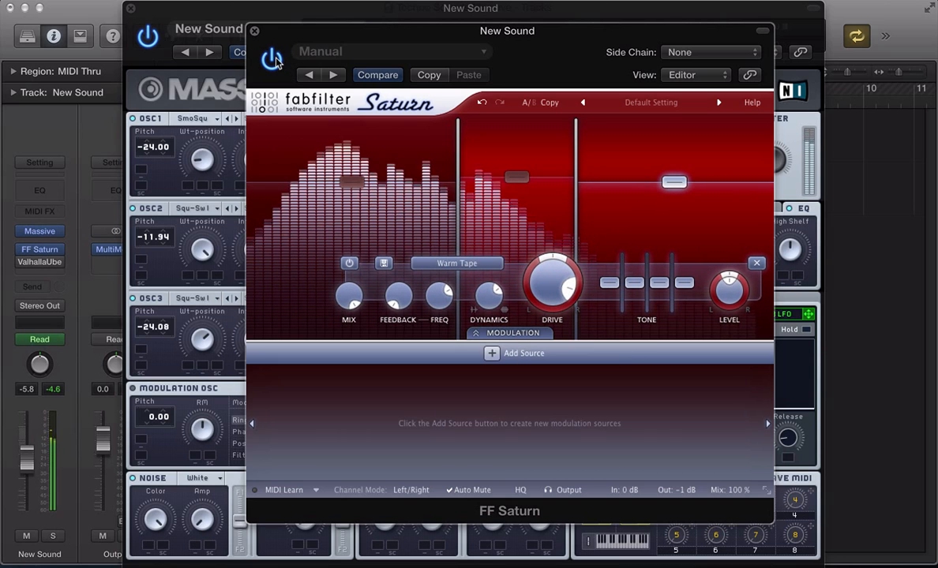
Open the ValhallaUberMod insert and lower its Mix to 14.8 %
click(44, 262)
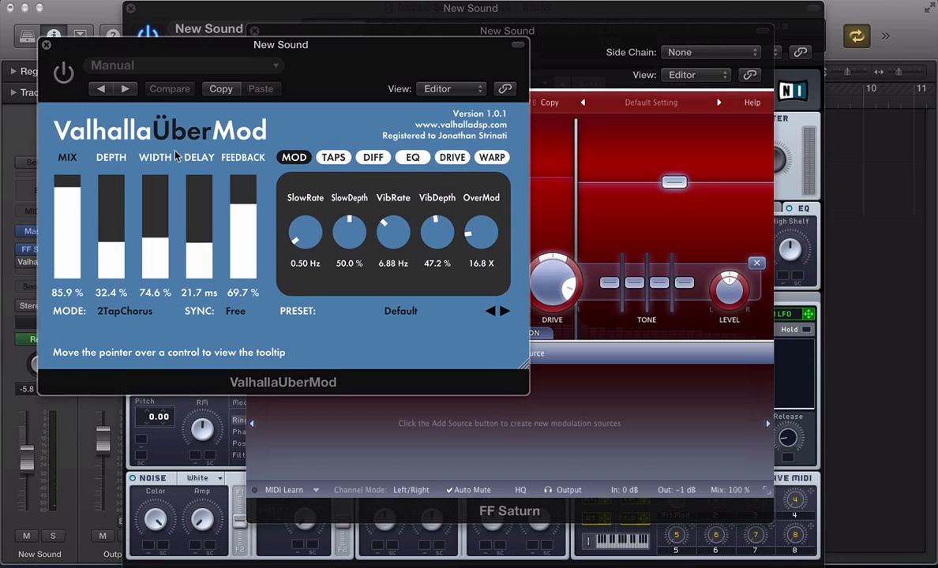
drag(68, 180, 72, 269)
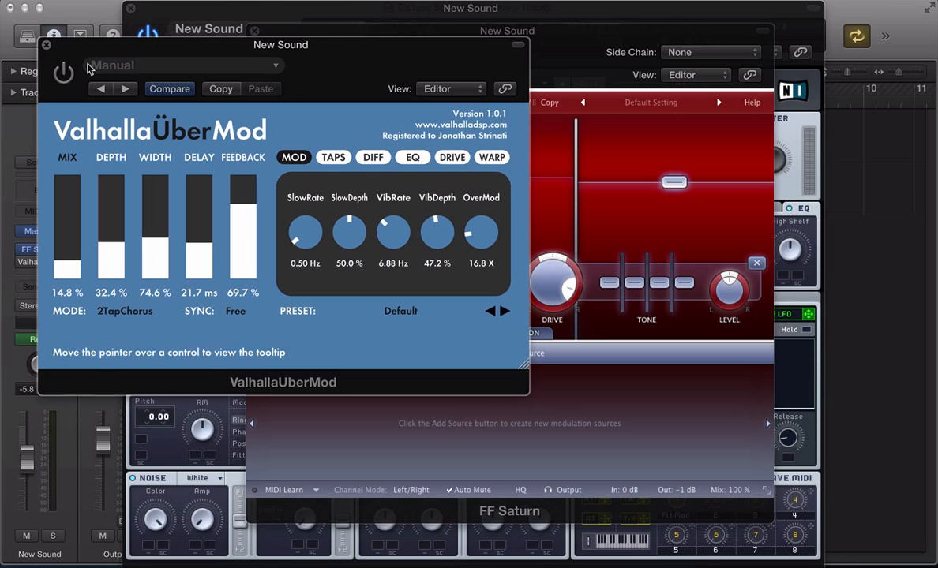
Select the New Sound track and close the Massive and FF Saturn windows, keeping ValhallaUberMod open
key(v)
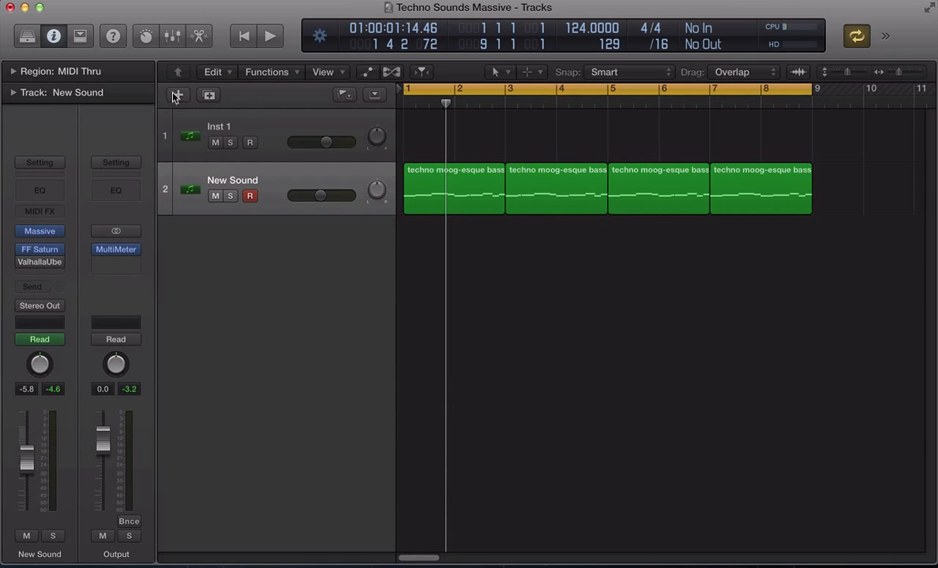
click(331, 185)
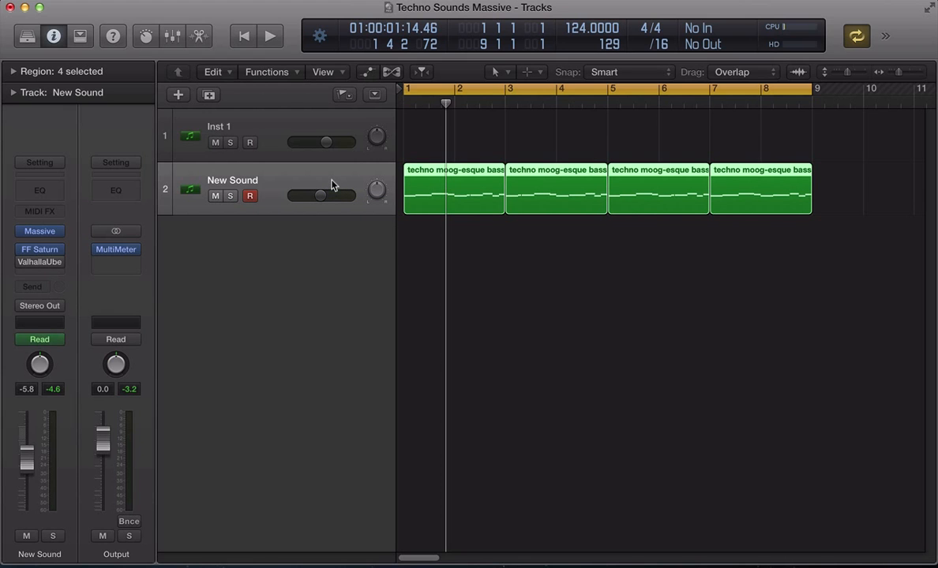
click(40, 262)
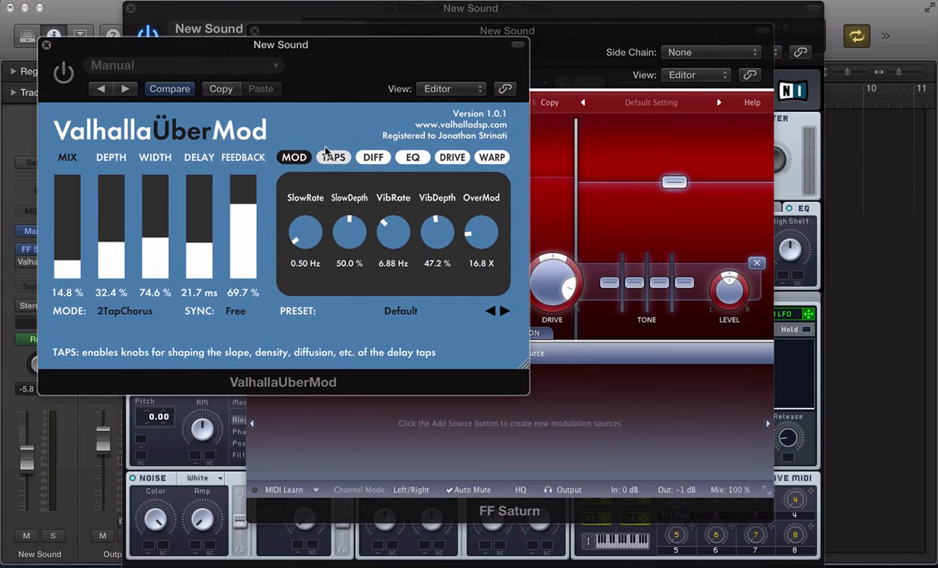
click(131, 11)
click(249, 32)
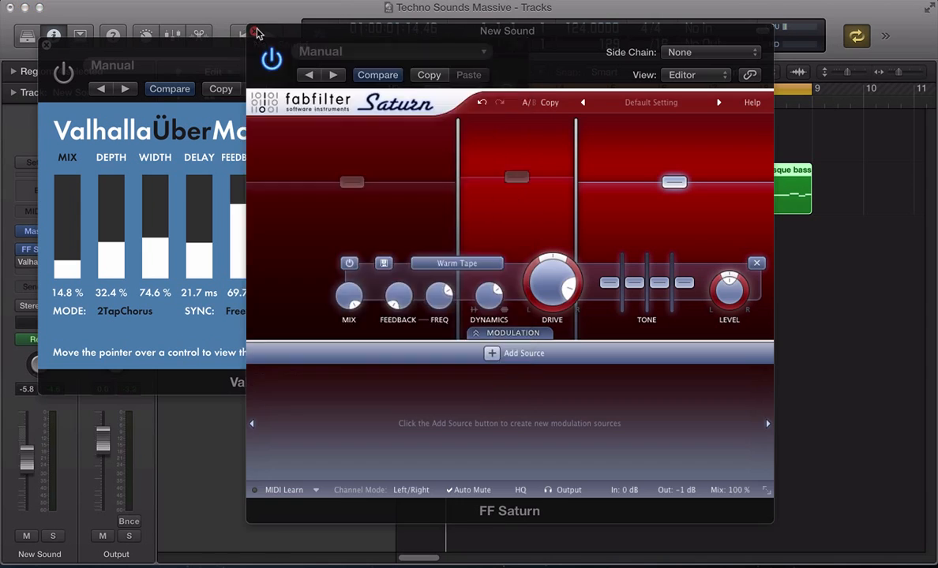
click(255, 31)
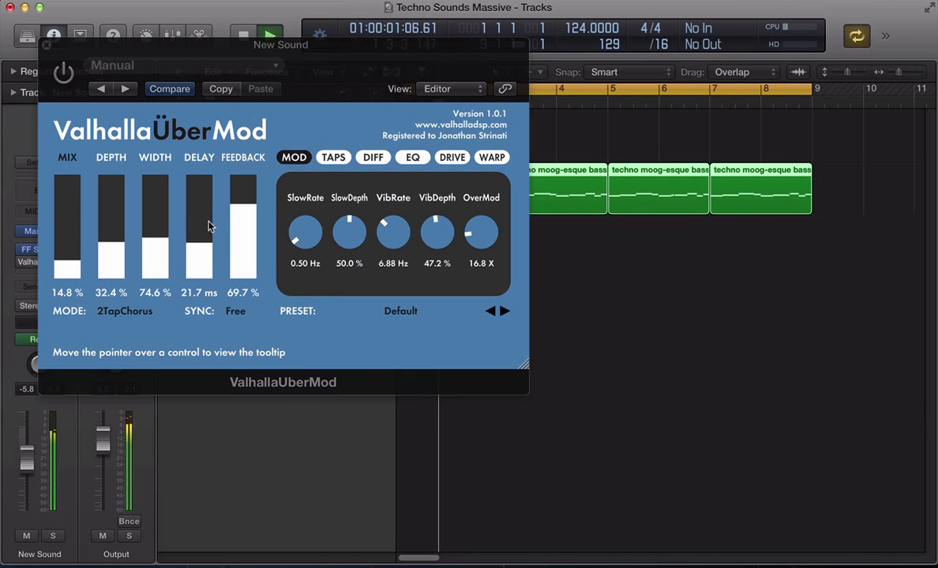
Check Massive's Flt Mod macro while the bass regions play, and move the ValhallaUberMod window clear of the channel strips
key(v)
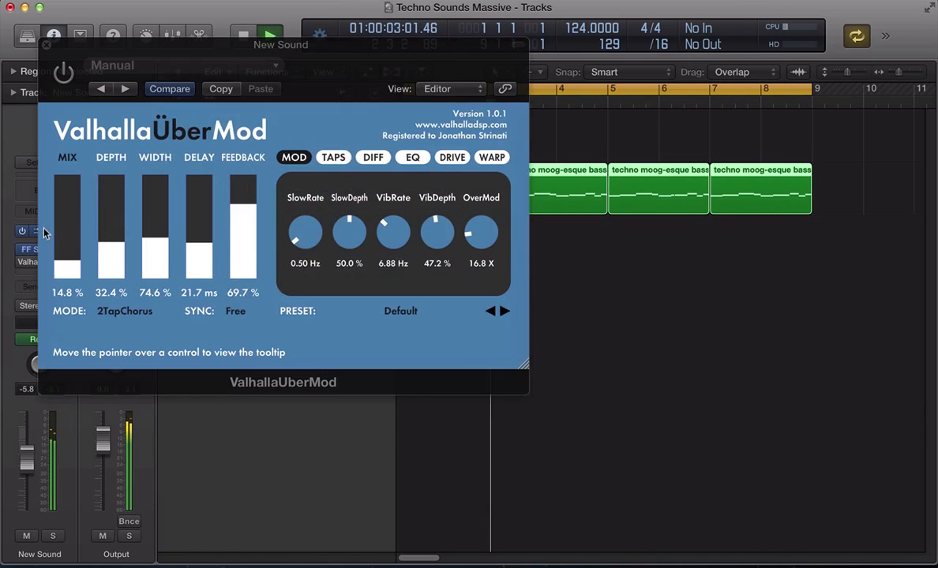
click(35, 229)
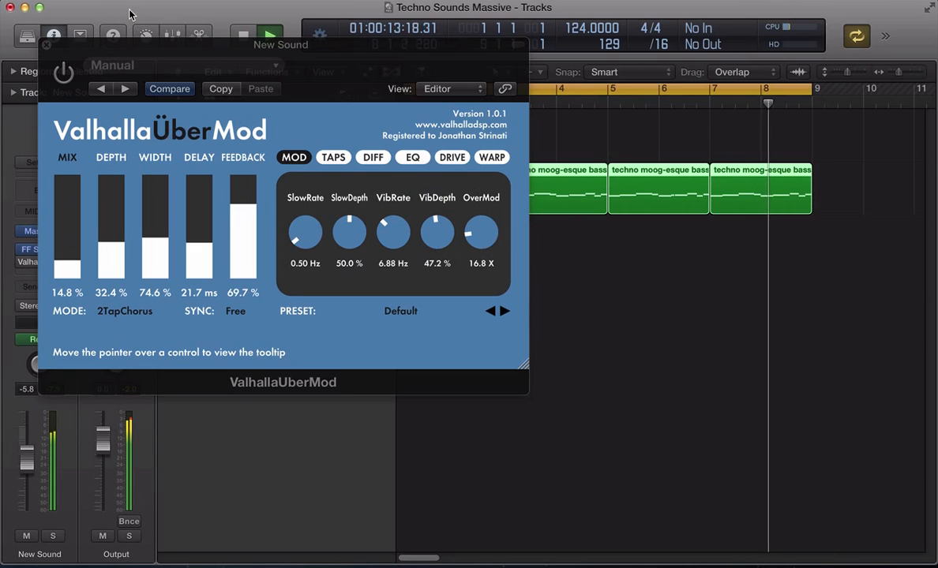
click(129, 8)
drag(152, 49, 464, 85)
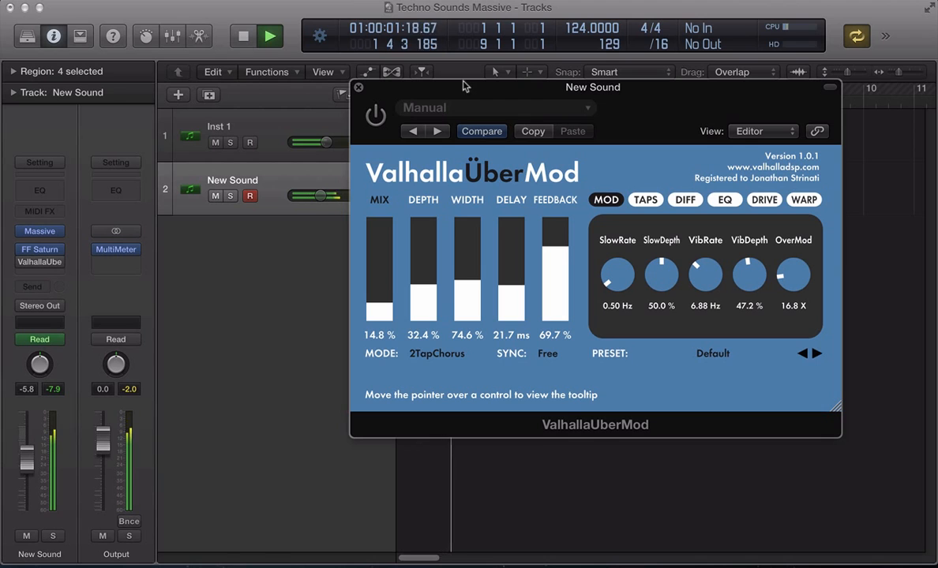
click(31, 233)
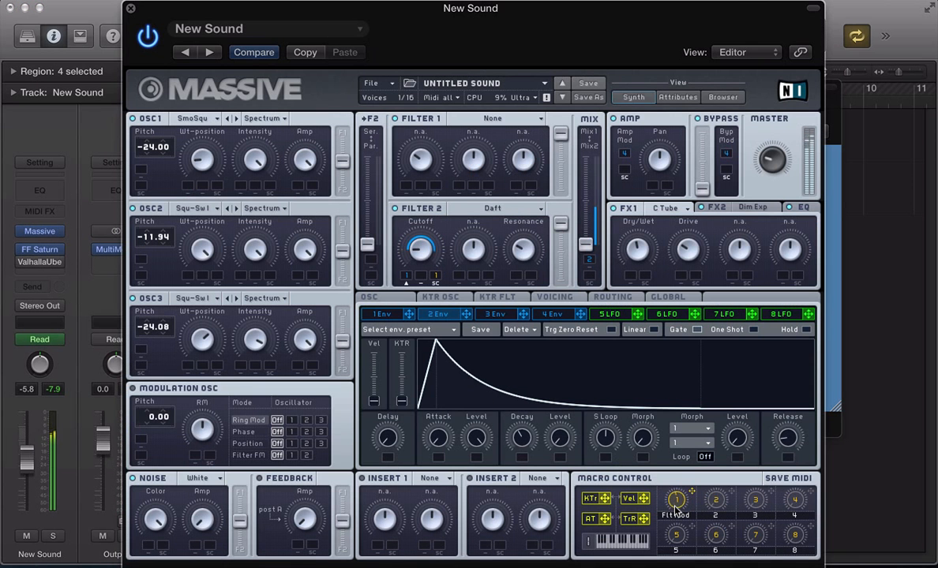
click(130, 9)
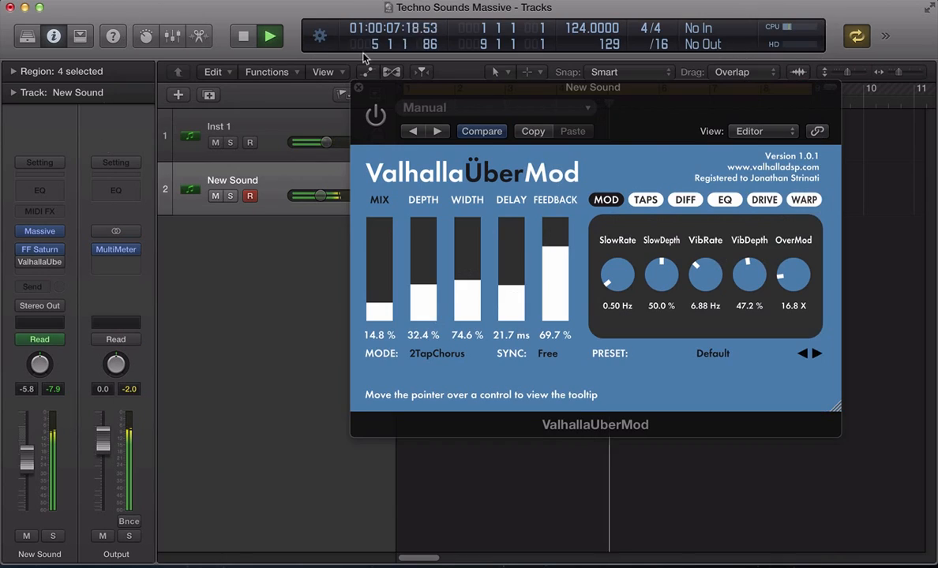
Audition ValhallaUberMod with its Mix set to 89.4 %, and leave the effect bypassed
drag(382, 307, 392, 232)
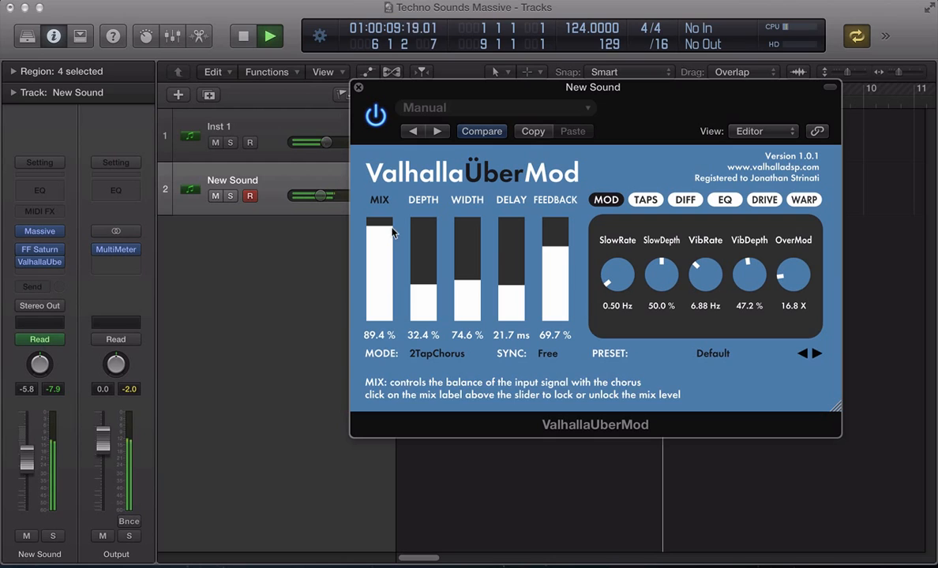
click(376, 115)
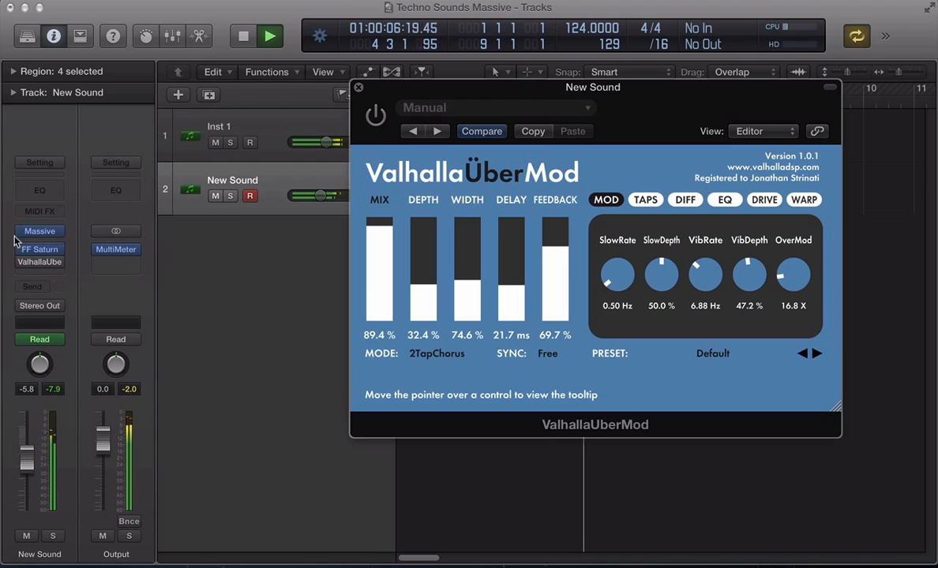
Reopen the Massive editor from the New Sound channel to reach the Flt Mod macro
click(40, 233)
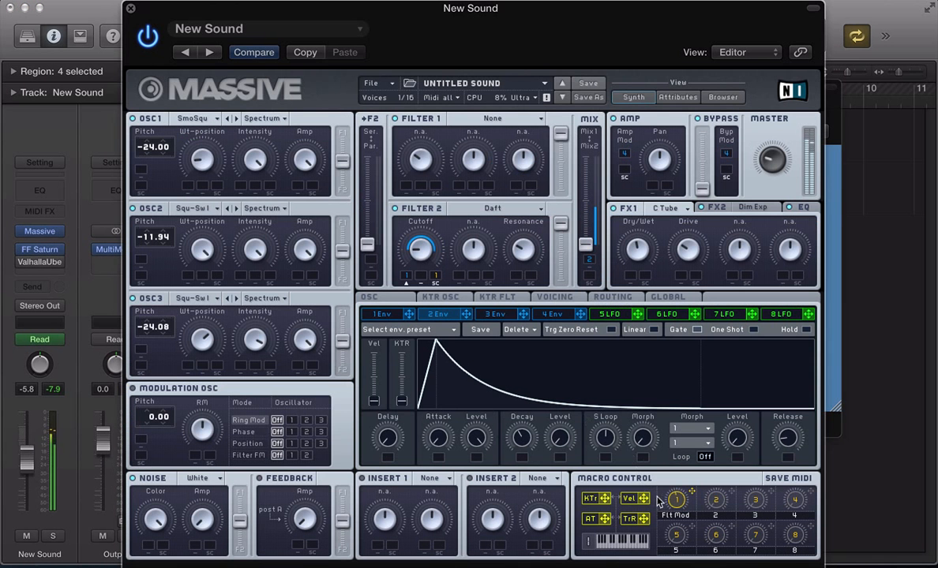